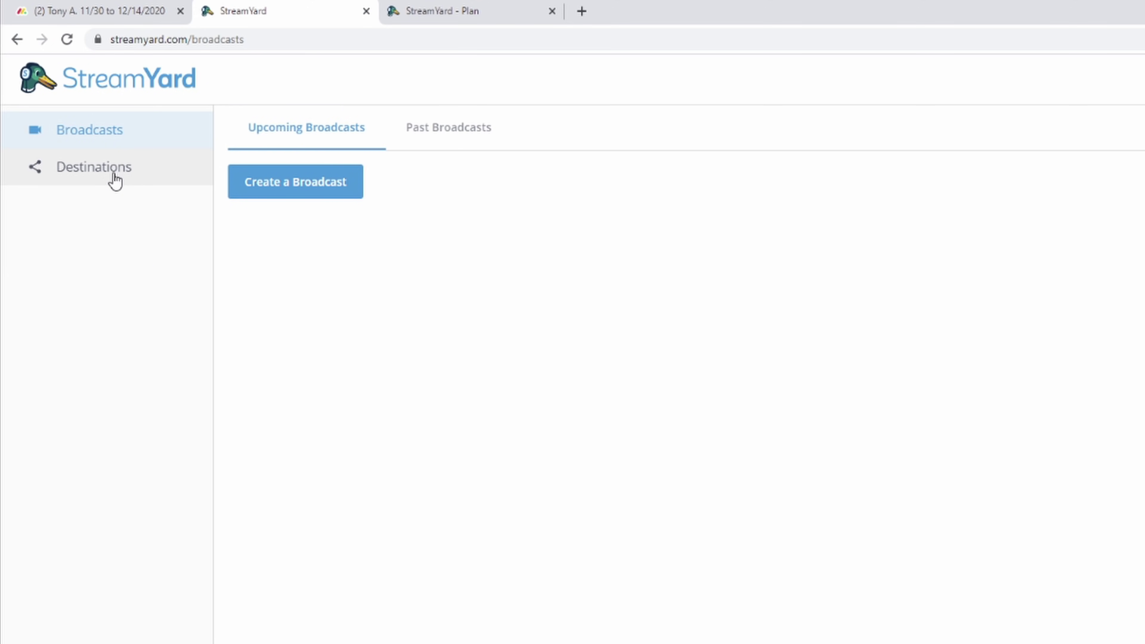
Review the connected streaming destinations and the platform types offered for a new destination, and return to the broadcasts overview.
{"action": "left_click", "coordinate": [82, 169]}
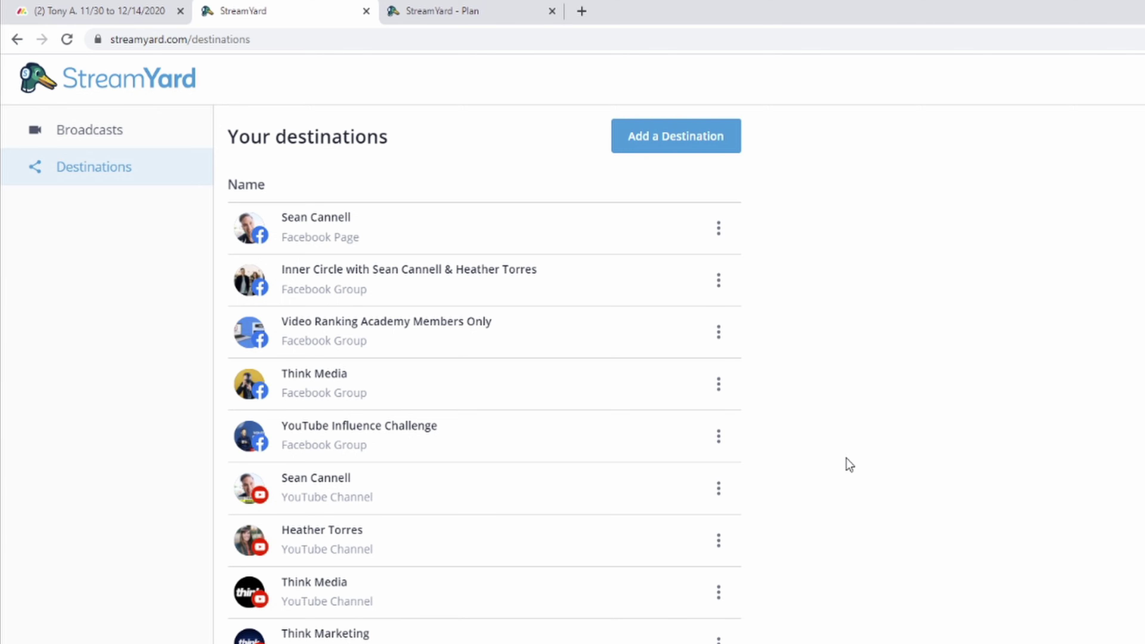
{"action": "left_click", "coordinate": [656, 156]}
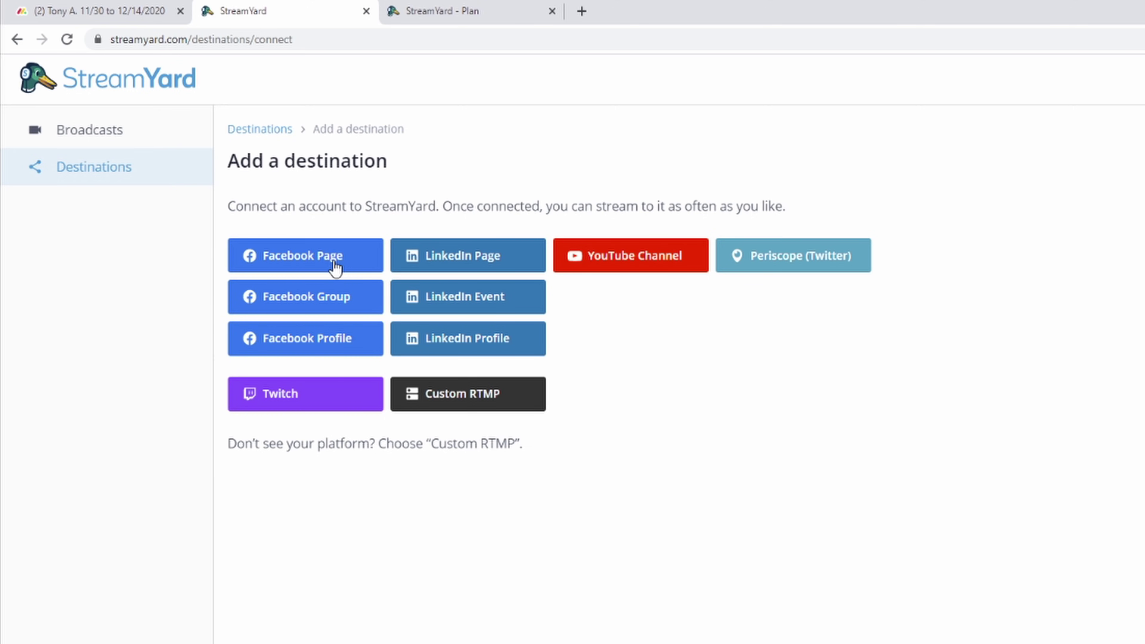
{"action": "left_click", "coordinate": [104, 140]}
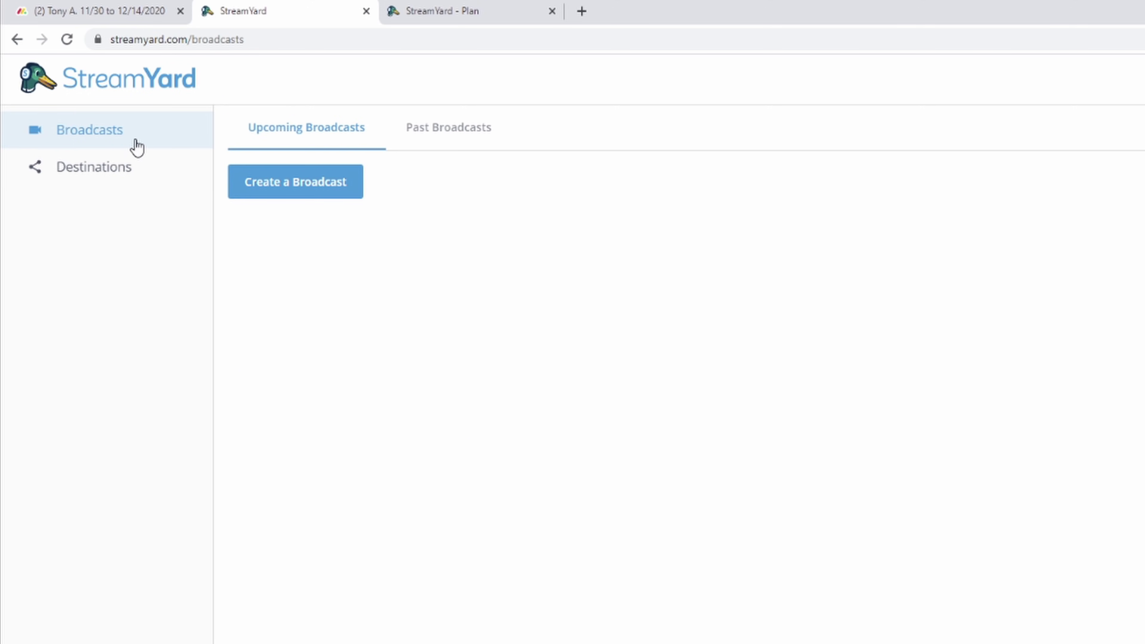
Create an untitled, unscheduled broadcast to the Video Ranking Academy Members Only Facebook group with comment instructions added to the post.
{"action": "left_click", "coordinate": [301, 185]}
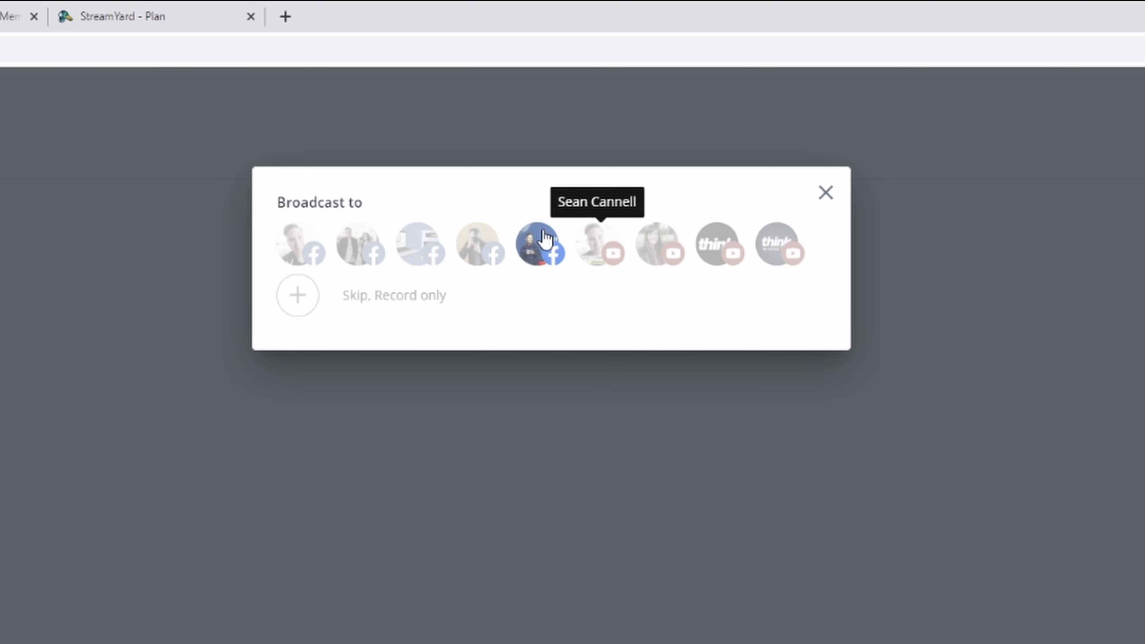
{"action": "left_click", "coordinate": [423, 246]}
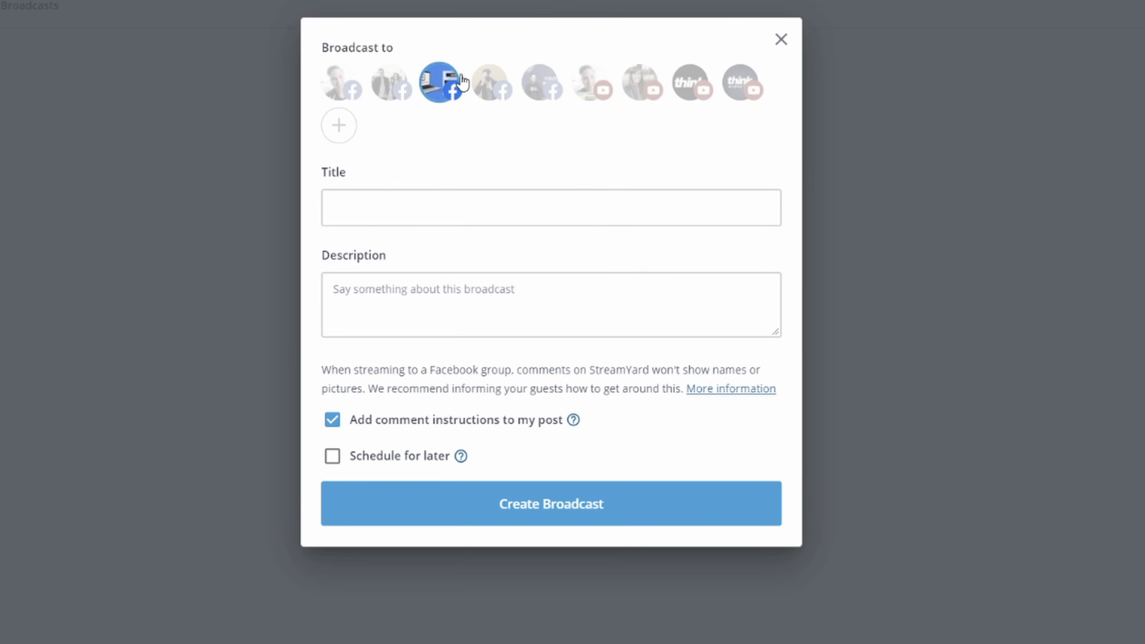
{"action": "left_click", "coordinate": [395, 213]}
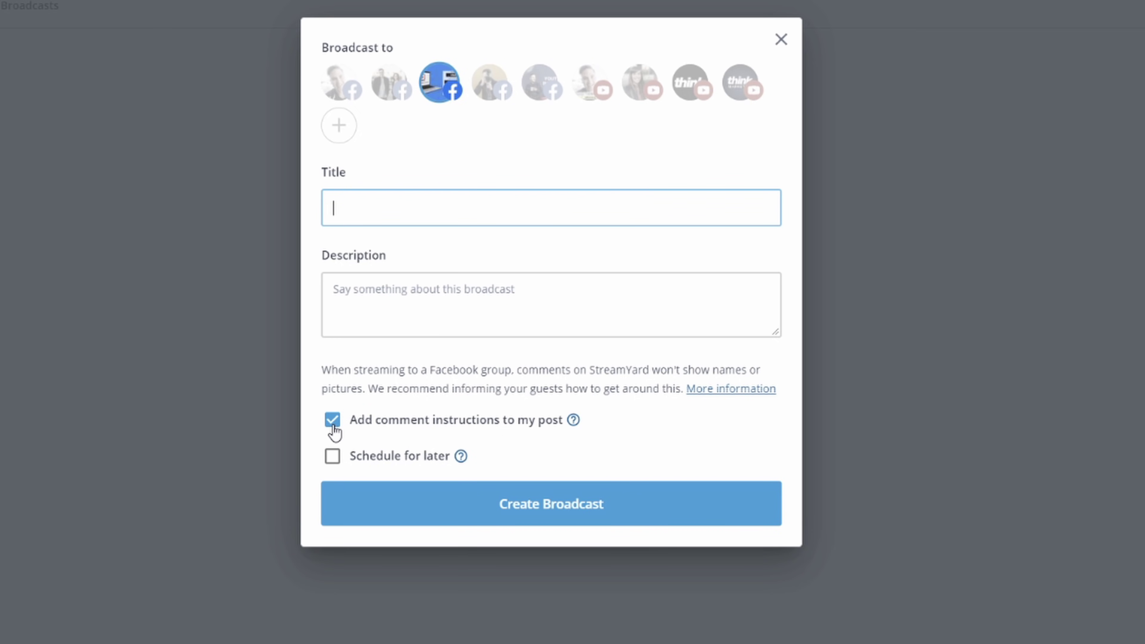
{"action": "mouse_move", "coordinate": [580, 429]}
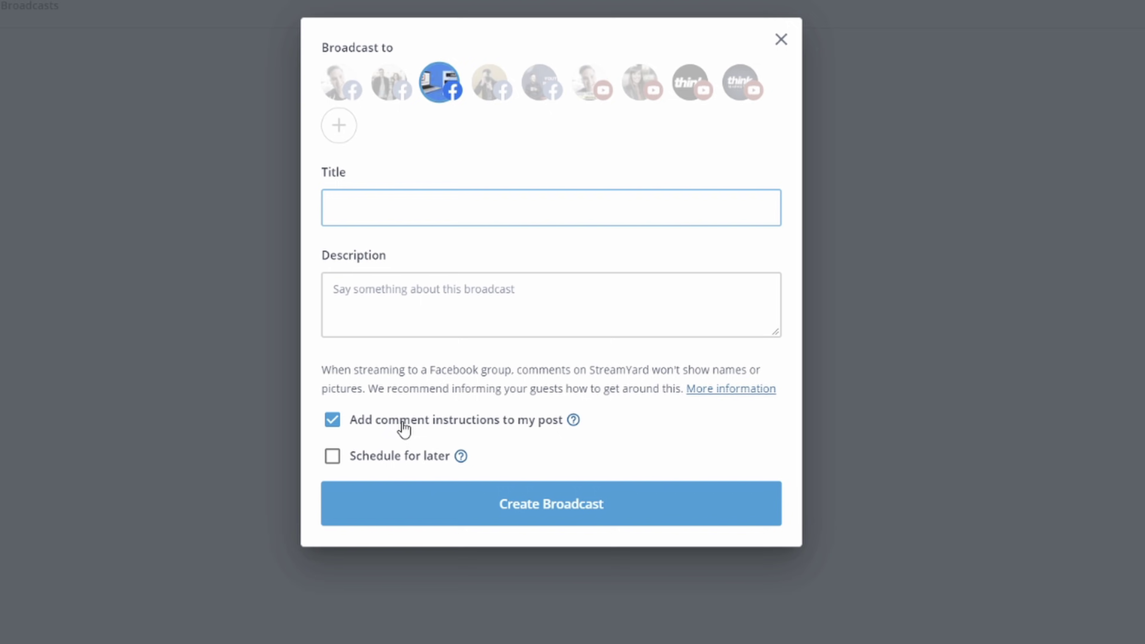
{"action": "left_click", "coordinate": [333, 456]}
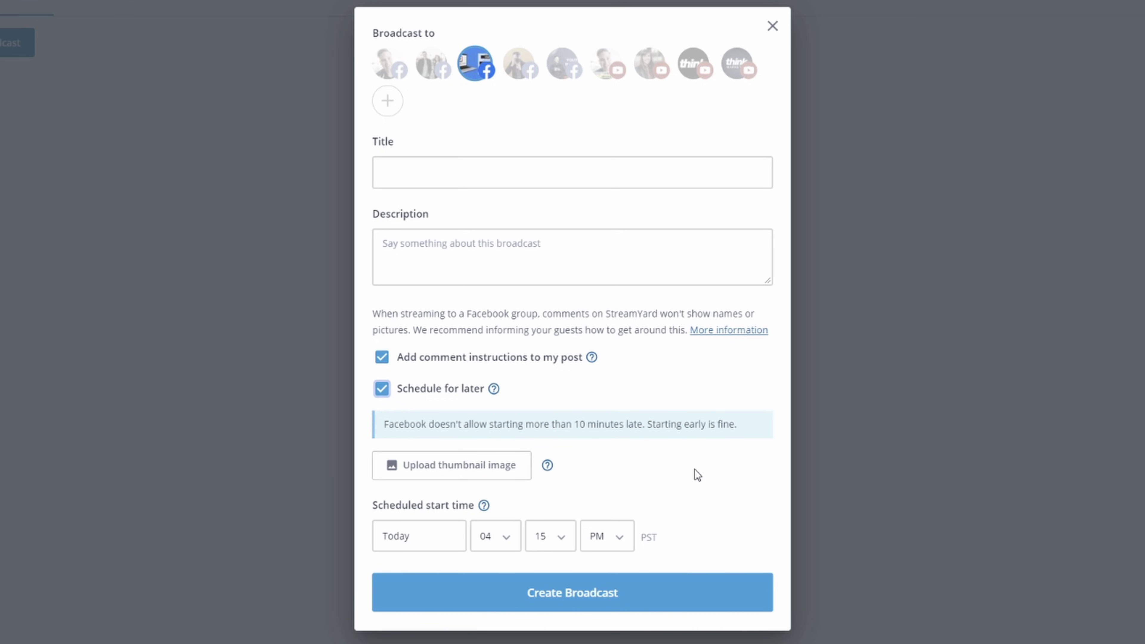
{"action": "left_click", "coordinate": [386, 396]}
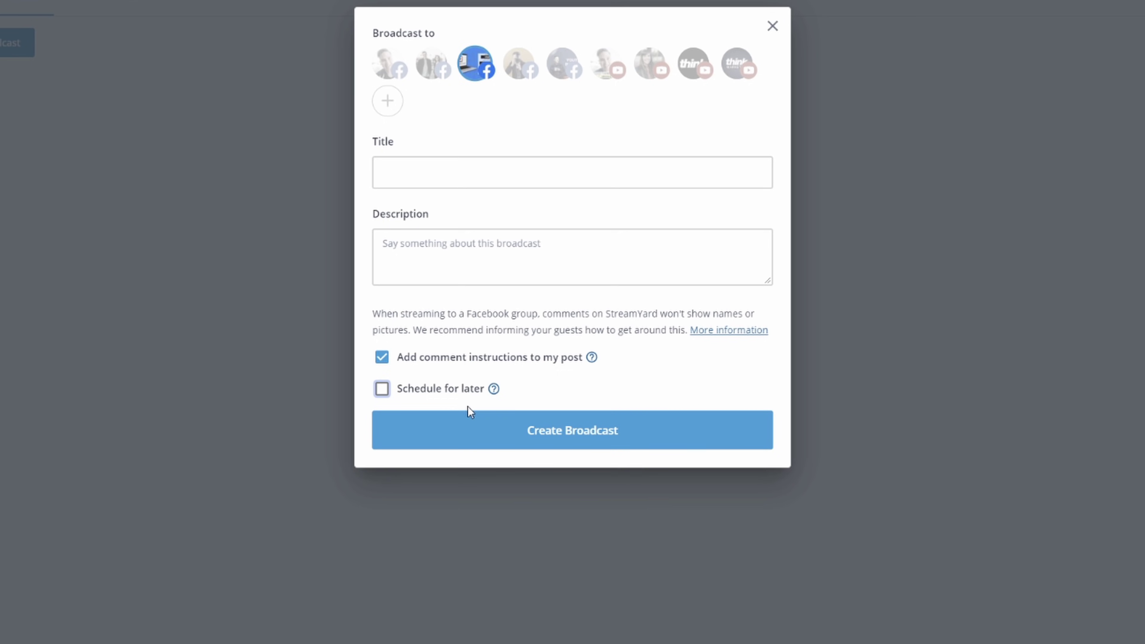
{"action": "left_click", "coordinate": [583, 445]}
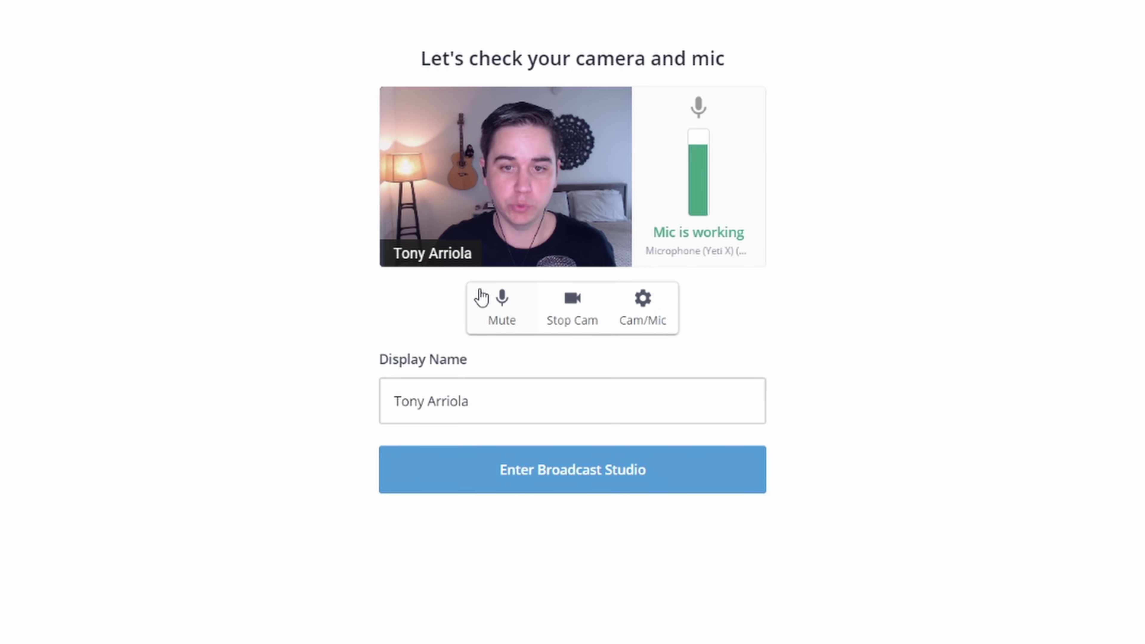
Try muting the microphone and stopping the camera to check the avatar options, and turn both back on.
{"action": "left_click", "coordinate": [484, 317]}
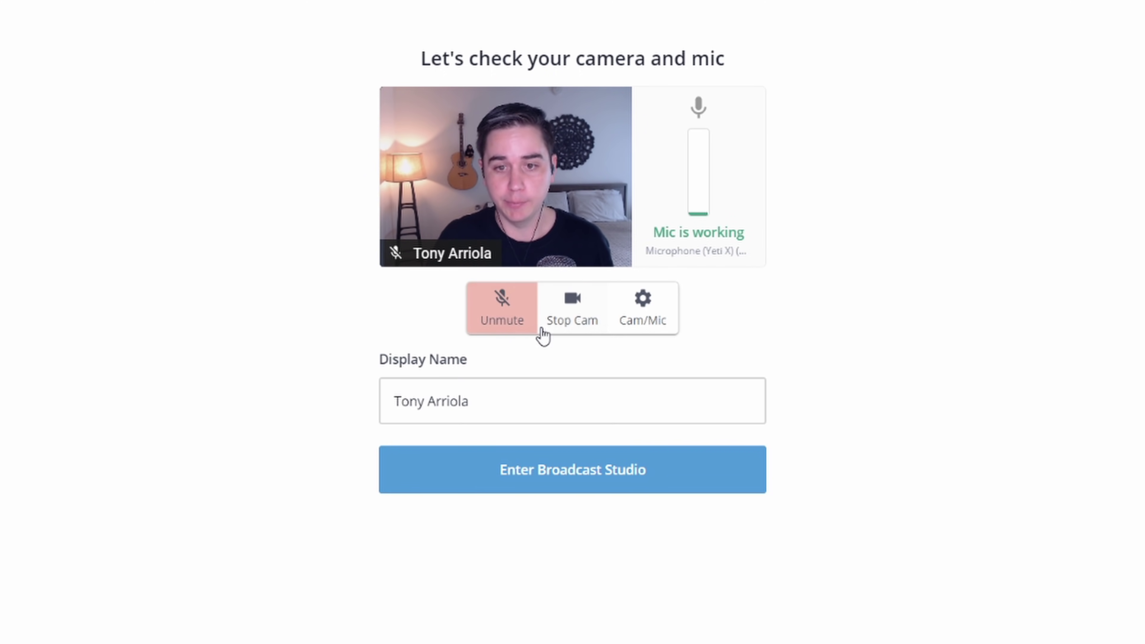
{"action": "left_click", "coordinate": [580, 333]}
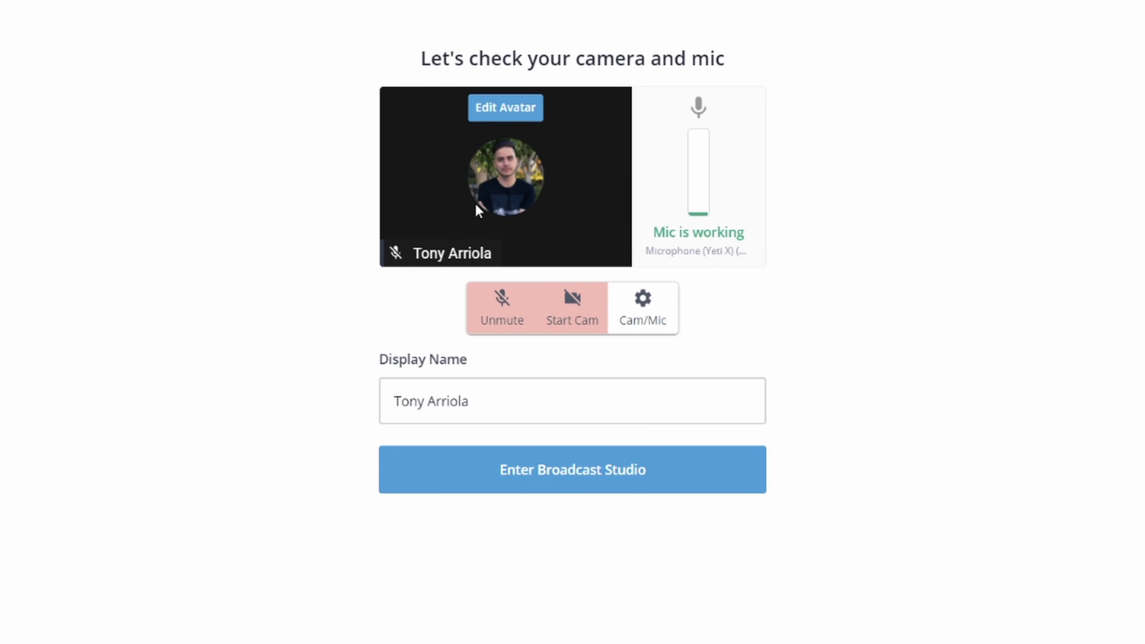
{"action": "left_click", "coordinate": [505, 113]}
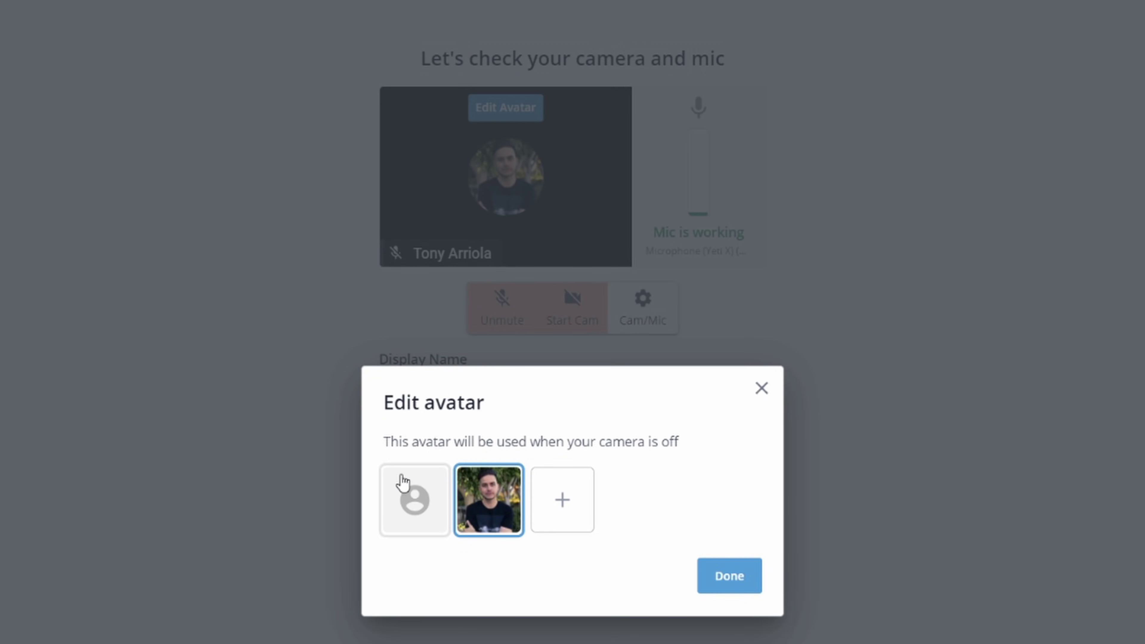
{"action": "left_click", "coordinate": [761, 390]}
{"action": "left_click", "coordinate": [518, 321]}
{"action": "left_click", "coordinate": [591, 324]}
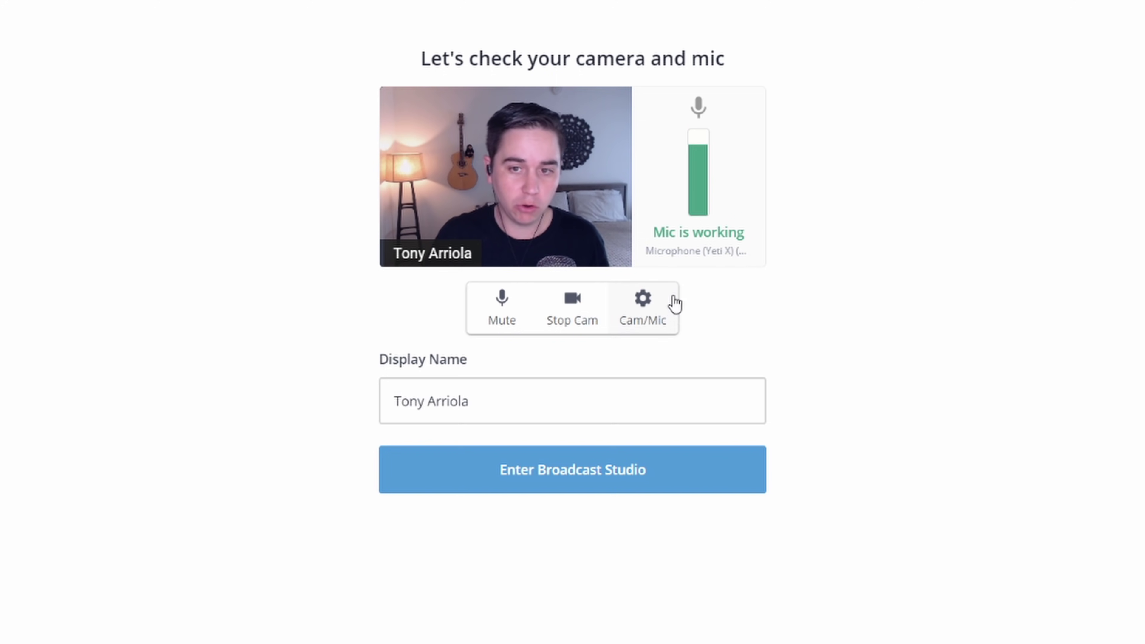
Examine the camera choices and the advanced camera resolution options in the camera settings.
{"action": "left_click", "coordinate": [648, 314]}
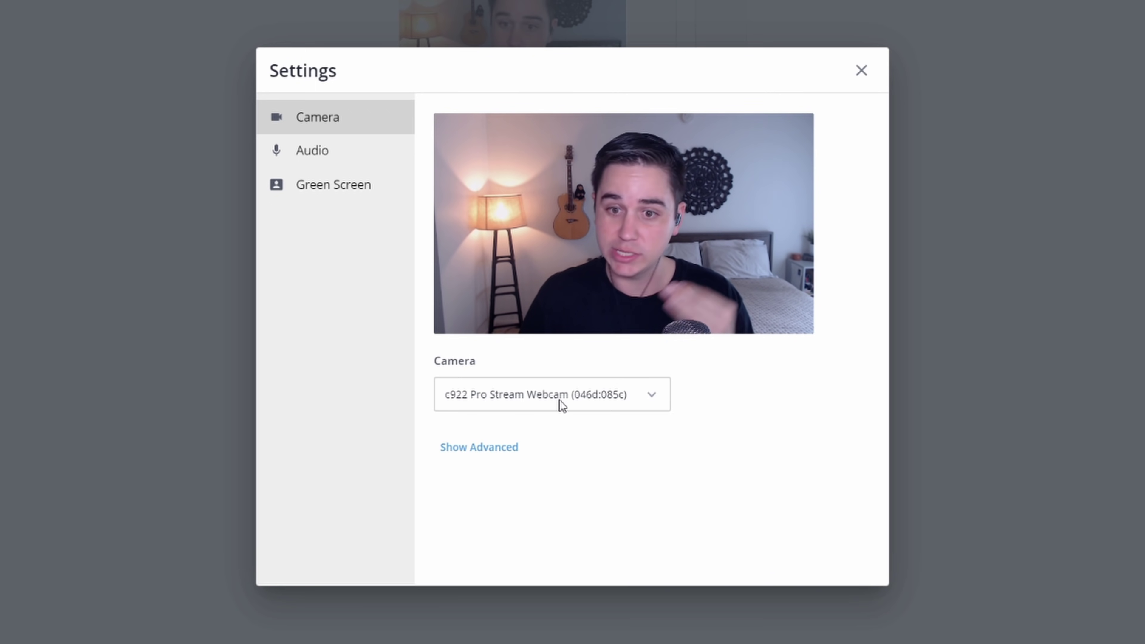
{"action": "left_click", "coordinate": [583, 399]}
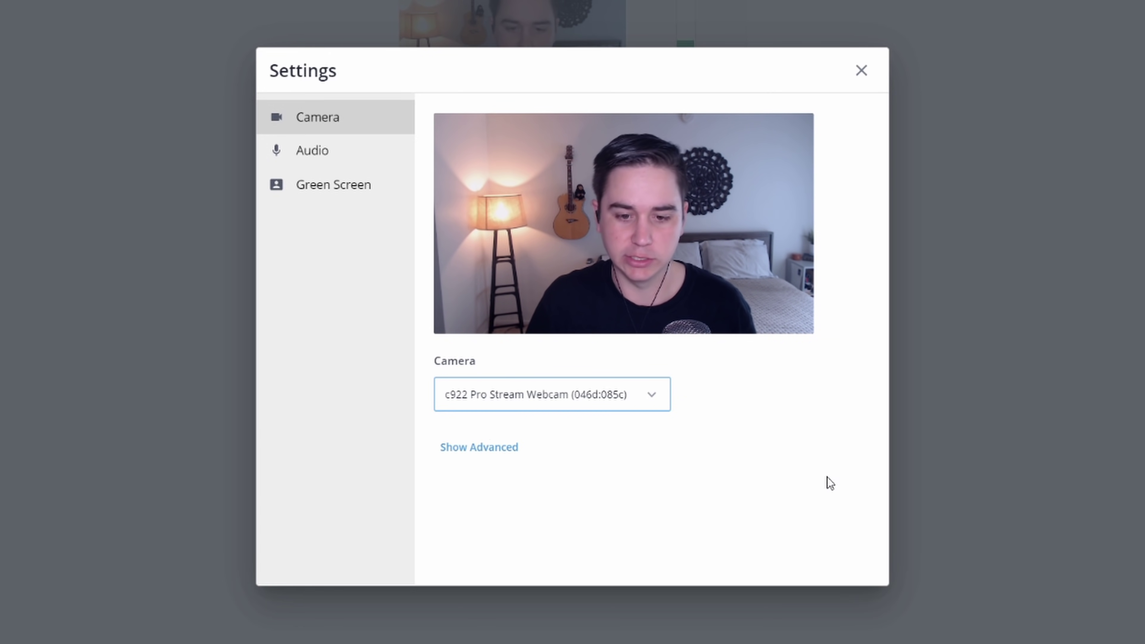
{"action": "left_click", "coordinate": [814, 418]}
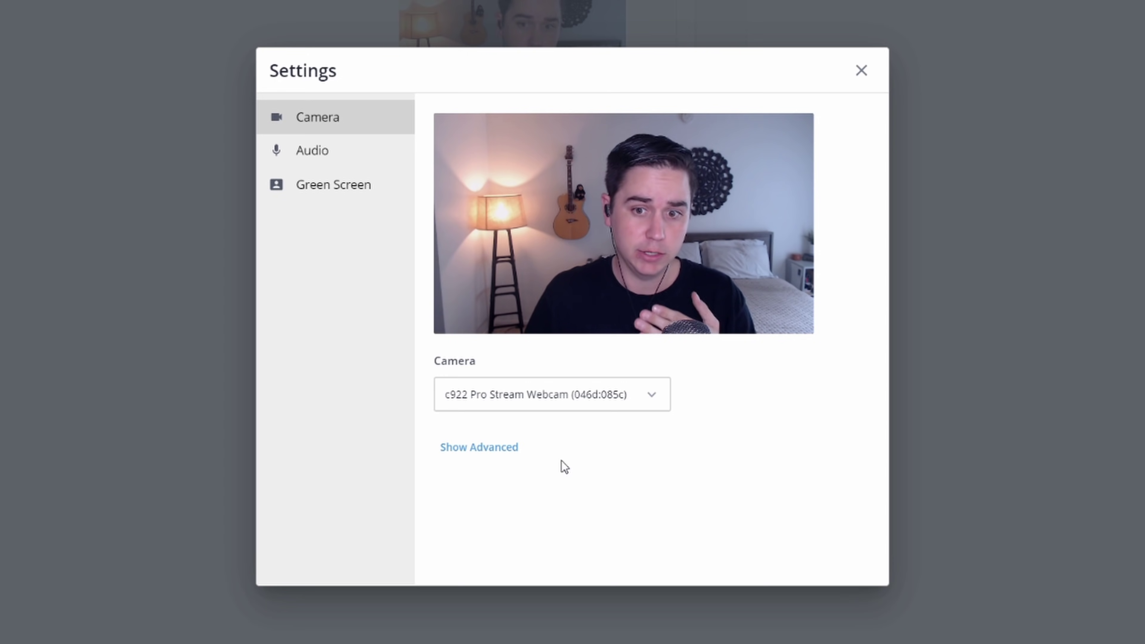
{"action": "left_click", "coordinate": [475, 447]}
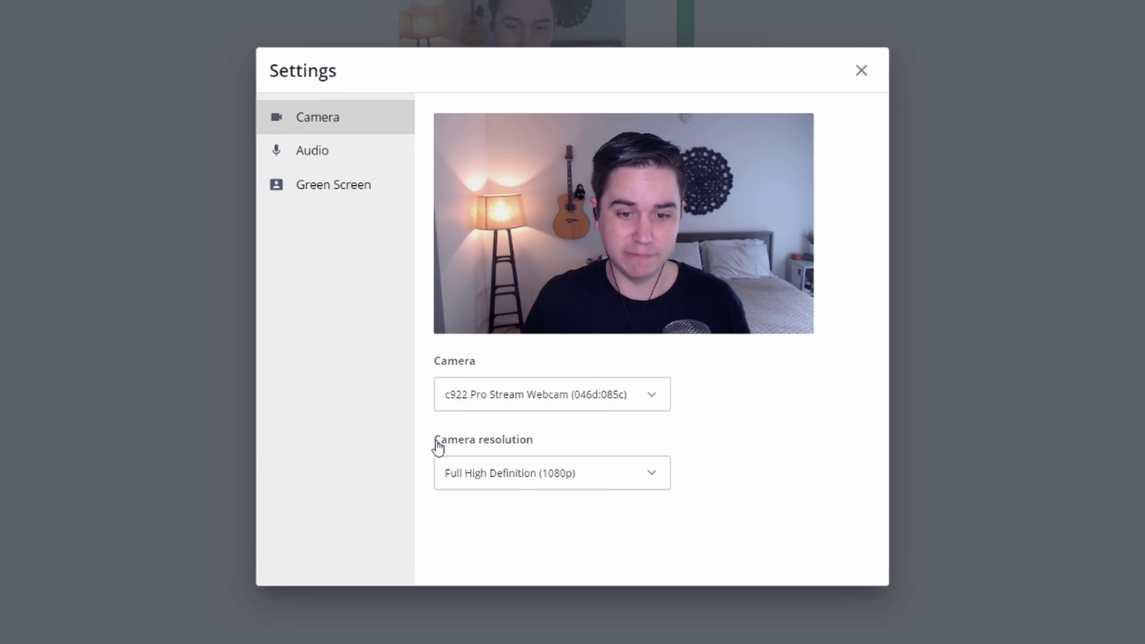
{"action": "left_click", "coordinate": [617, 475]}
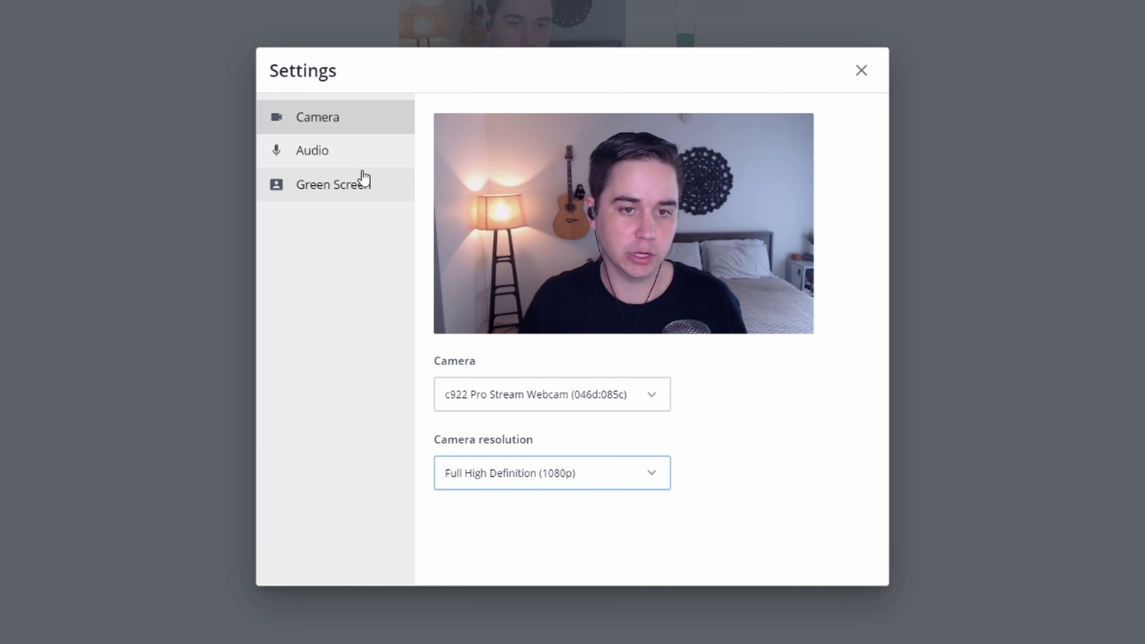
Check the microphone and speaker choices in the audio settings, including the speaker test.
{"action": "left_click", "coordinate": [350, 153]}
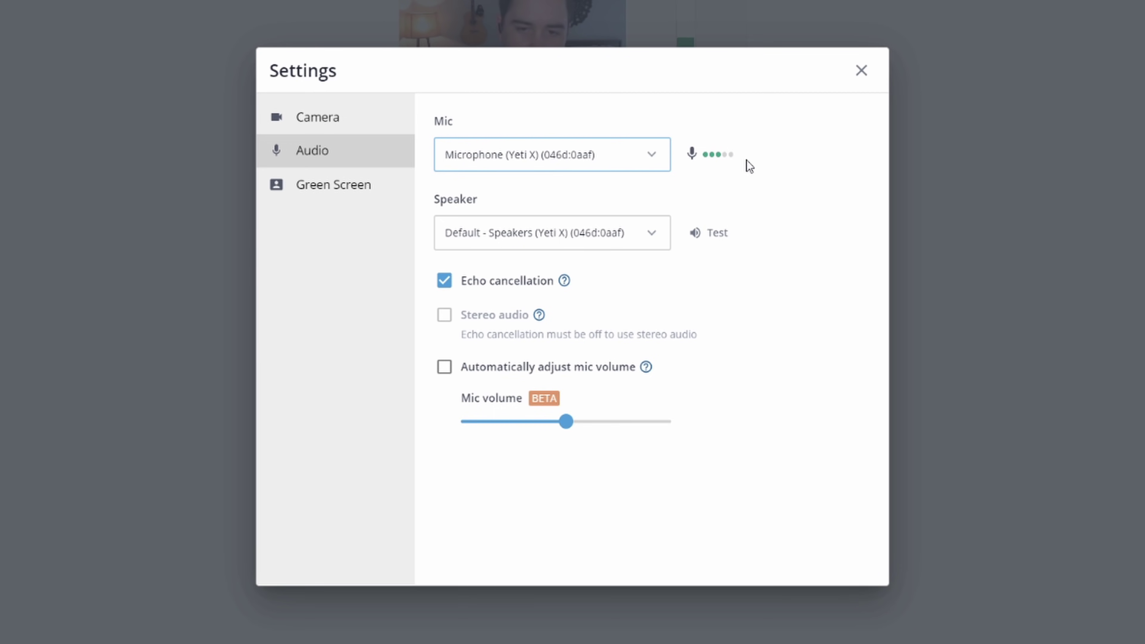
{"action": "left_click", "coordinate": [541, 200]}
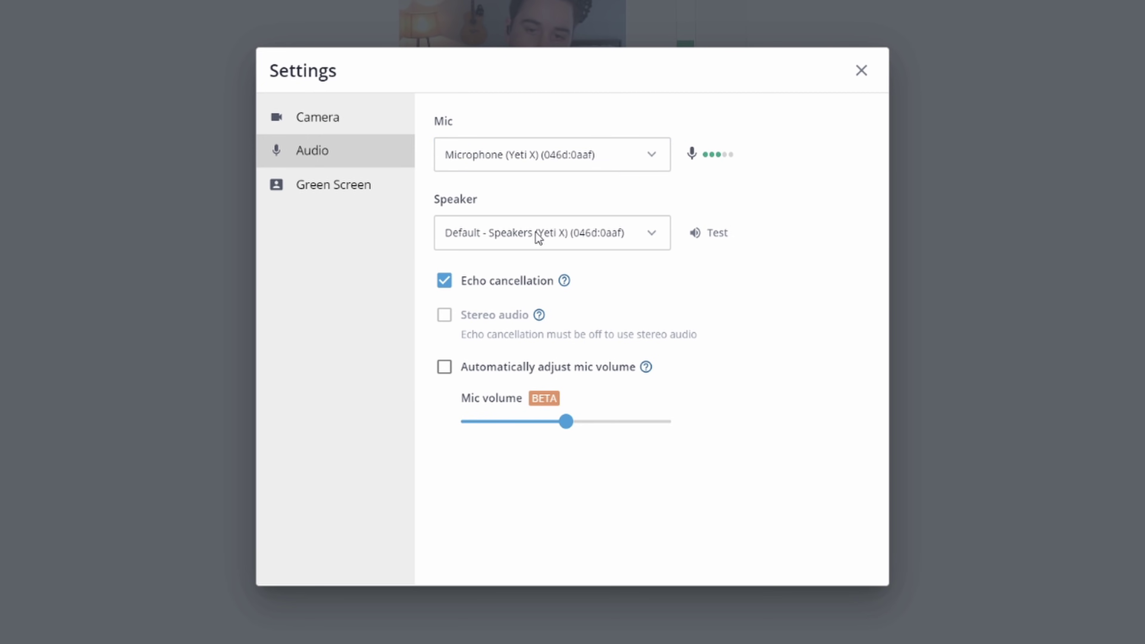
{"action": "left_click", "coordinate": [698, 244]}
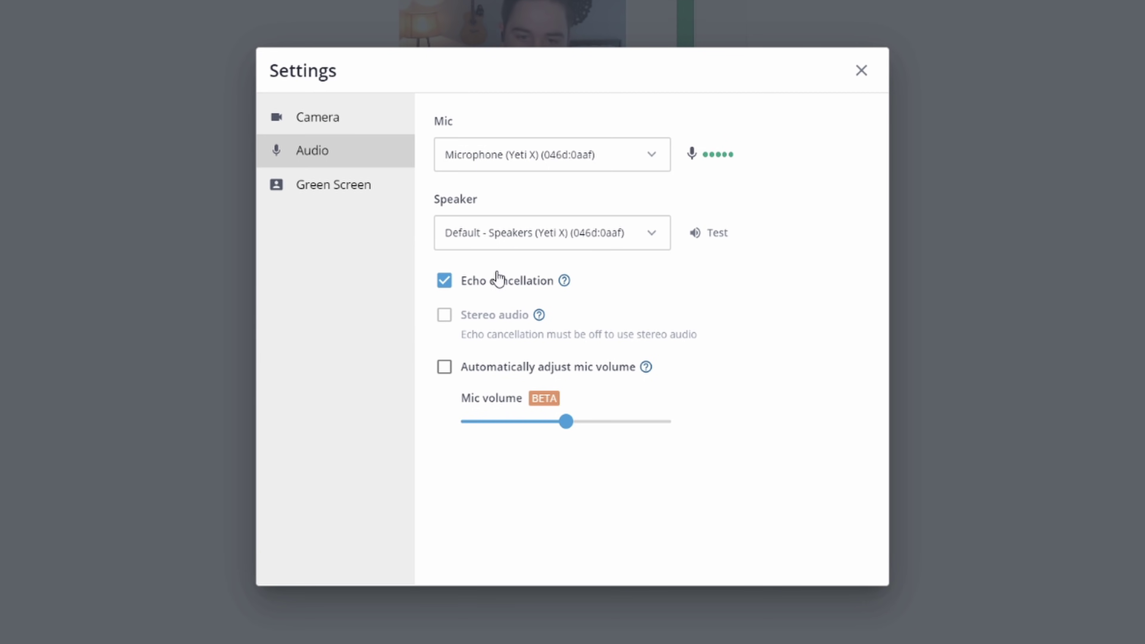
Try stereo audio with echo cancellation off, and turn echo cancellation back on.
{"action": "left_click", "coordinate": [444, 281]}
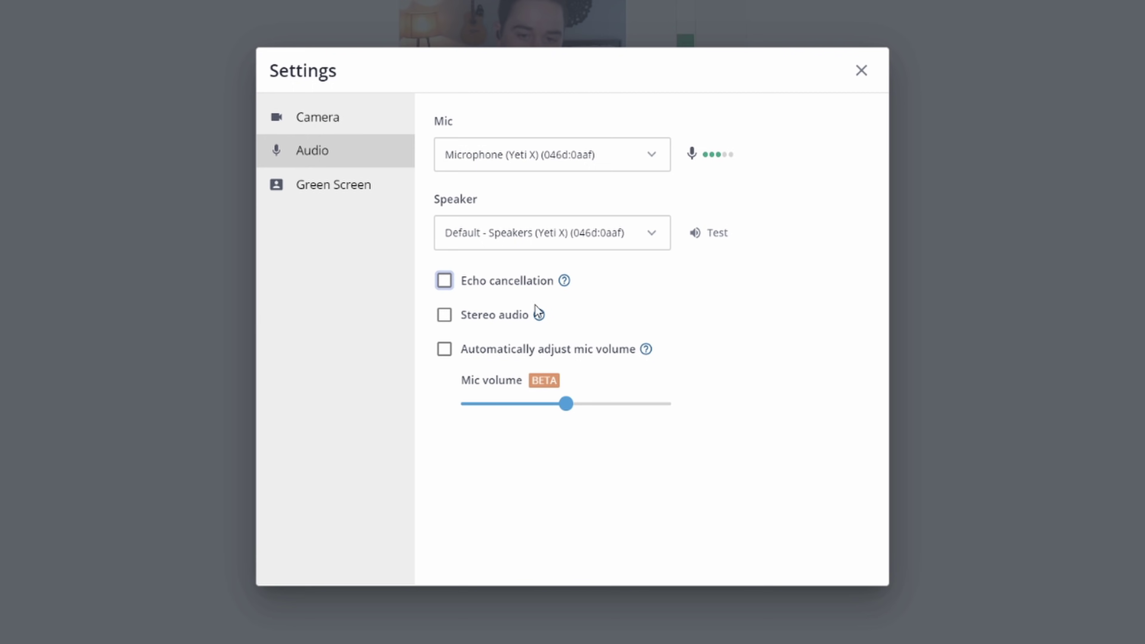
{"action": "left_click", "coordinate": [444, 315]}
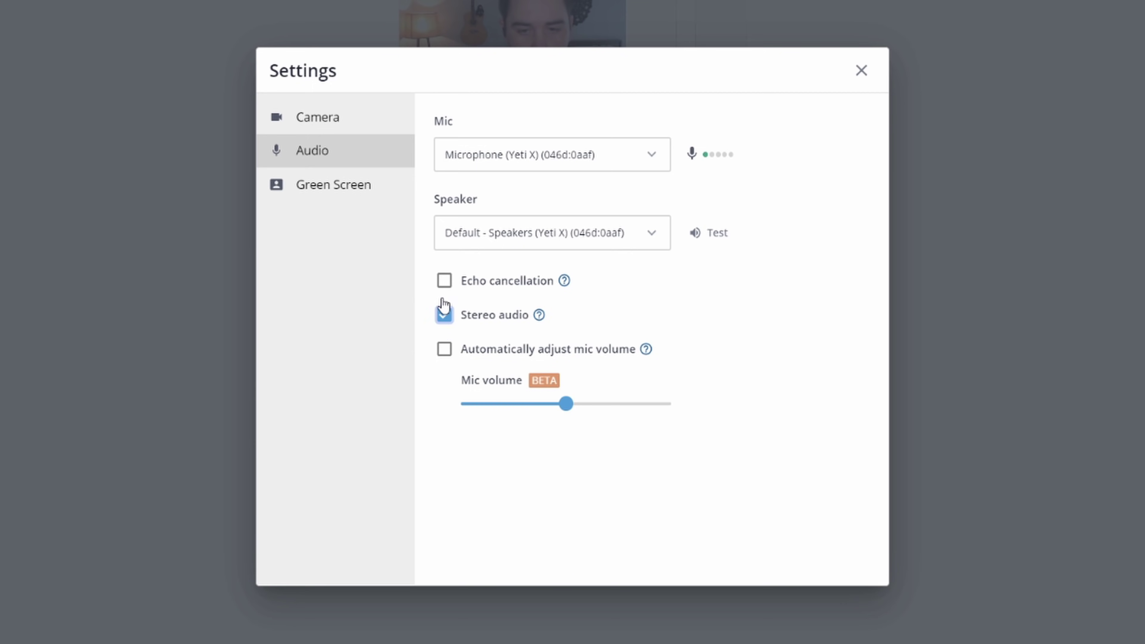
{"action": "left_click", "coordinate": [445, 281]}
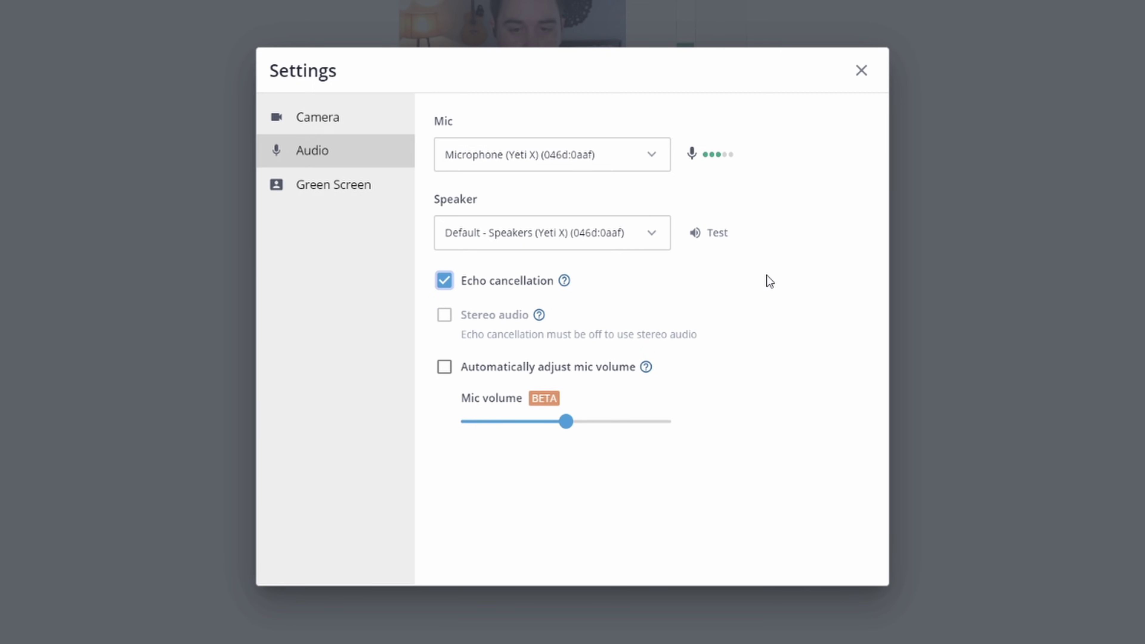
Try automatic mic volume adjustment, switch it back off, and leave the manual mic volume at 100.
{"action": "left_click", "coordinate": [445, 369]}
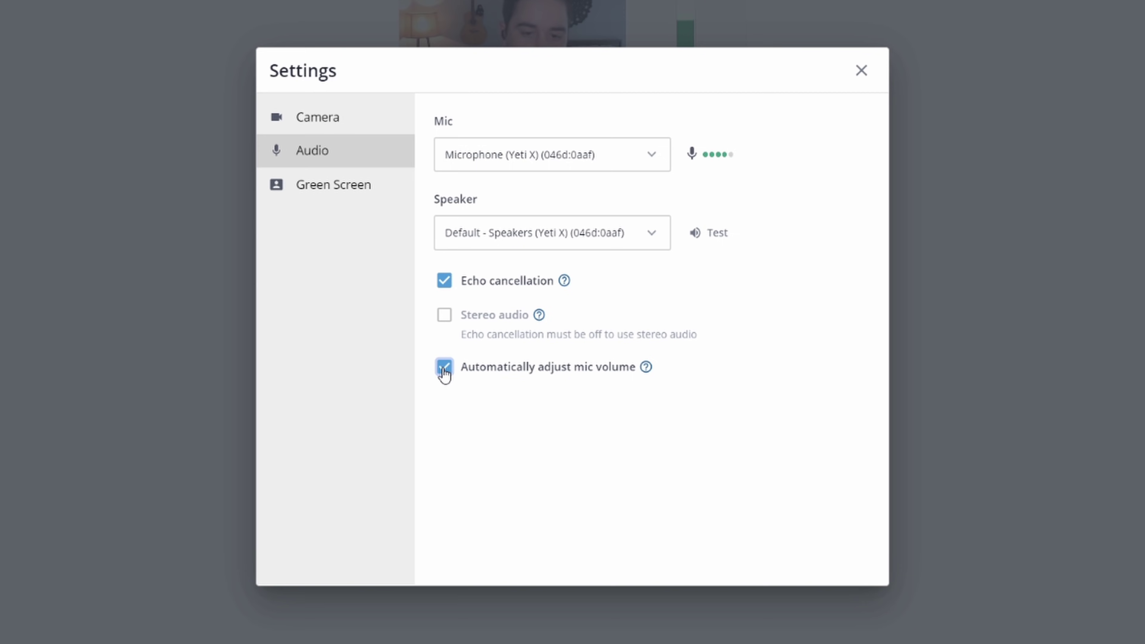
{"action": "left_click", "coordinate": [444, 370]}
{"action": "mouse_move", "coordinate": [568, 434]}
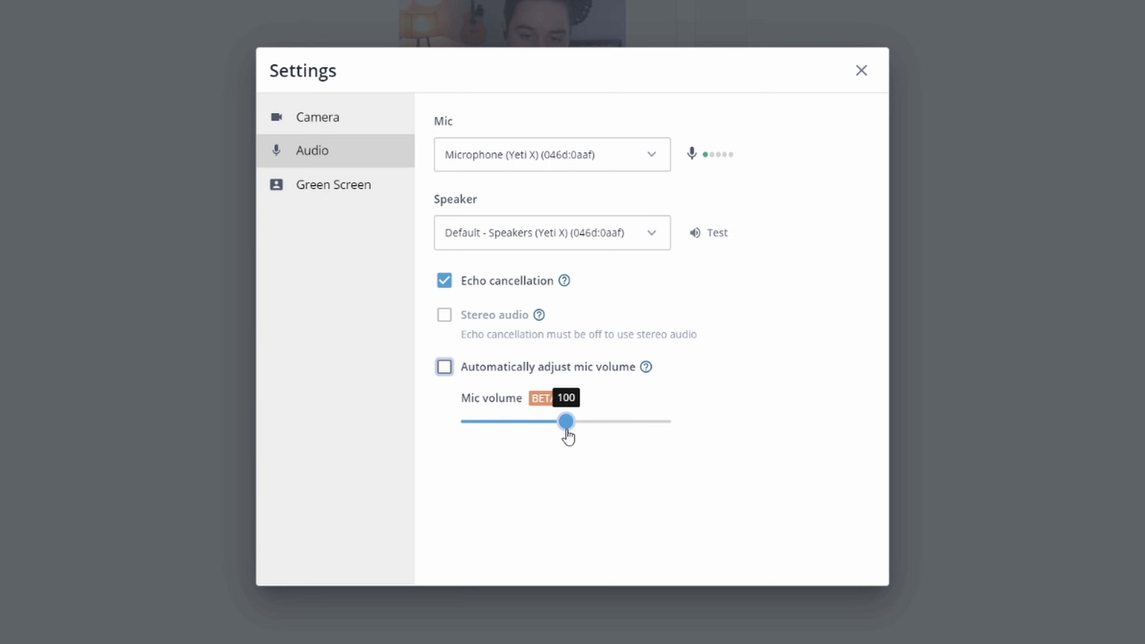
{"action": "double_click", "coordinate": [531, 396]}
{"action": "left_click", "coordinate": [571, 426]}
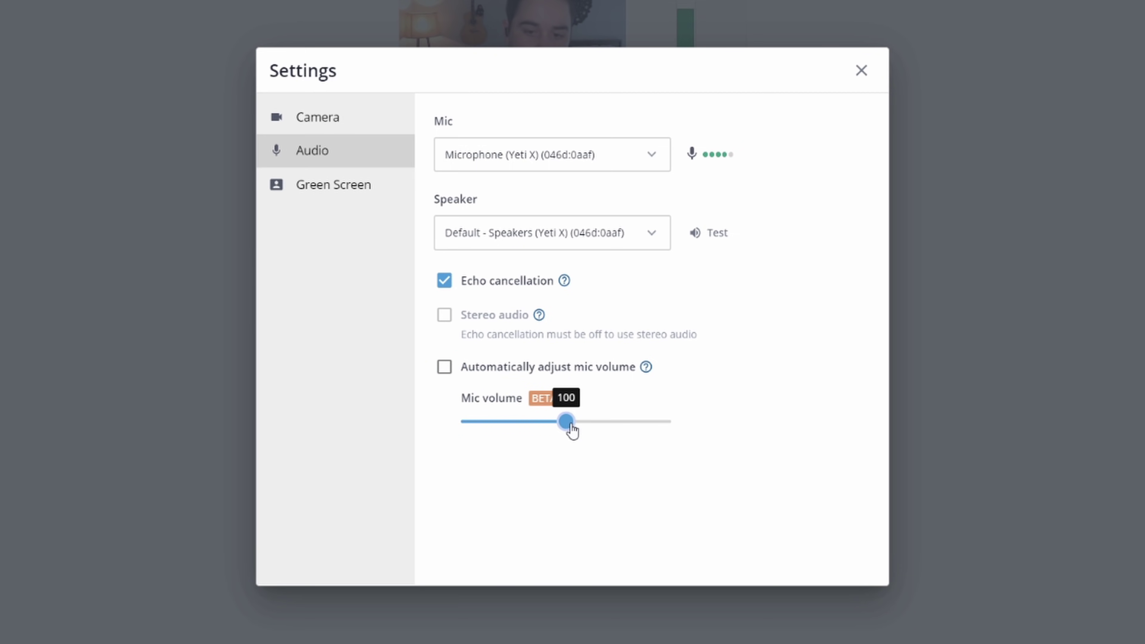
{"action": "mouse_move", "coordinate": [573, 434]}
{"action": "left_mouse_down"}
{"action": "mouse_move", "coordinate": [511, 438]}
{"action": "mouse_move", "coordinate": [569, 425]}
{"action": "left_mouse_up"}
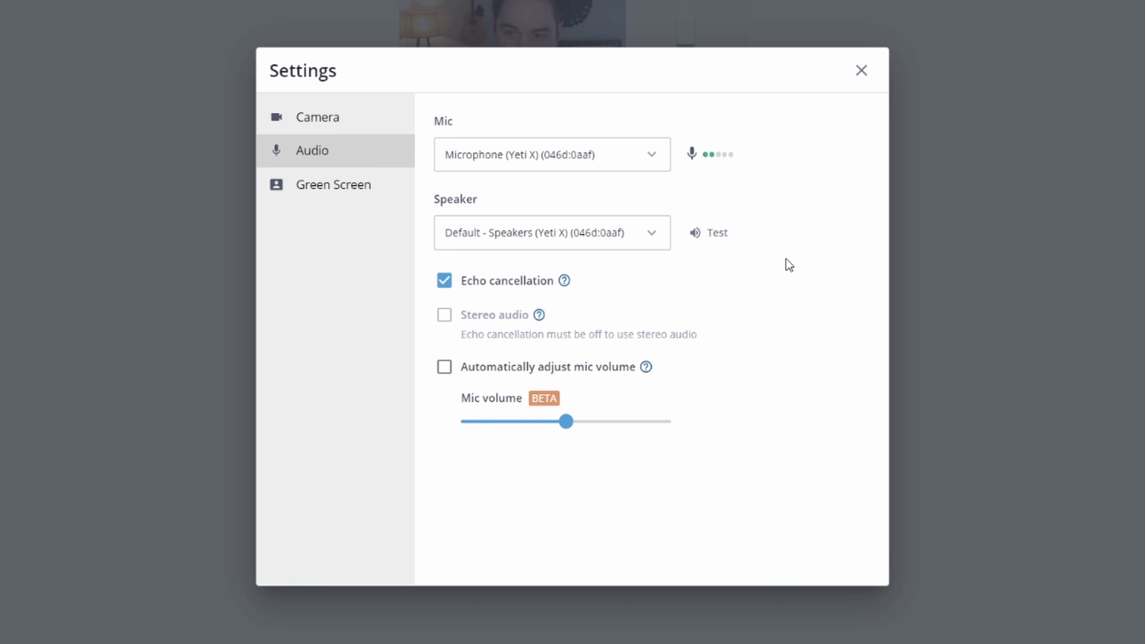
Try the brick and living-room virtual backgrounds for the green screen, and check the fade and backdrop color options.
{"action": "left_click", "coordinate": [331, 184]}
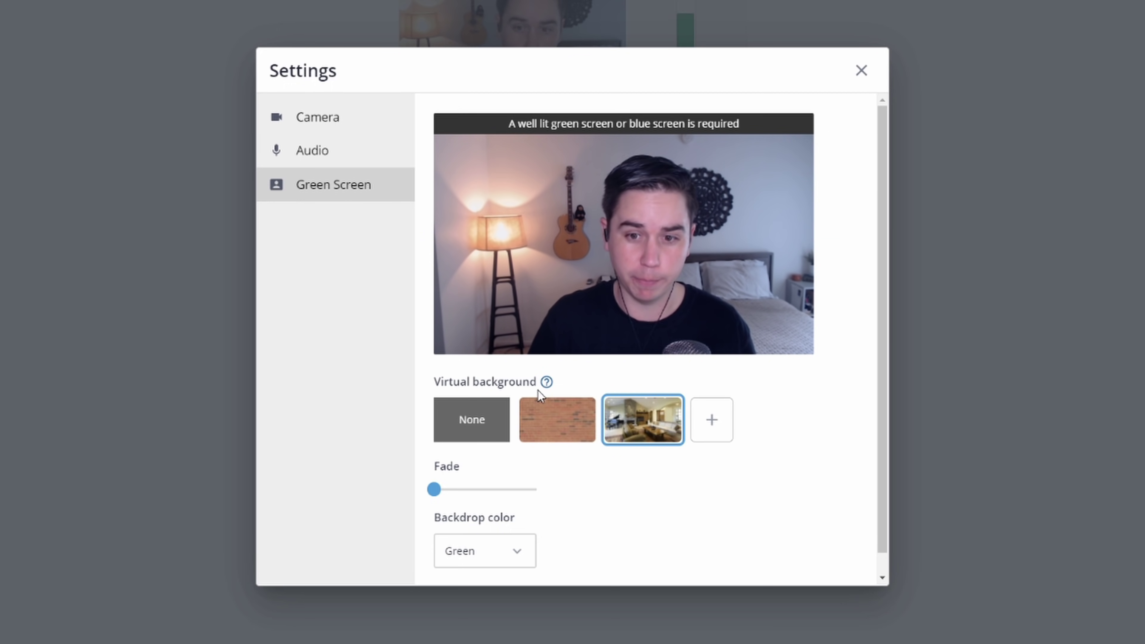
{"action": "left_click", "coordinate": [553, 425]}
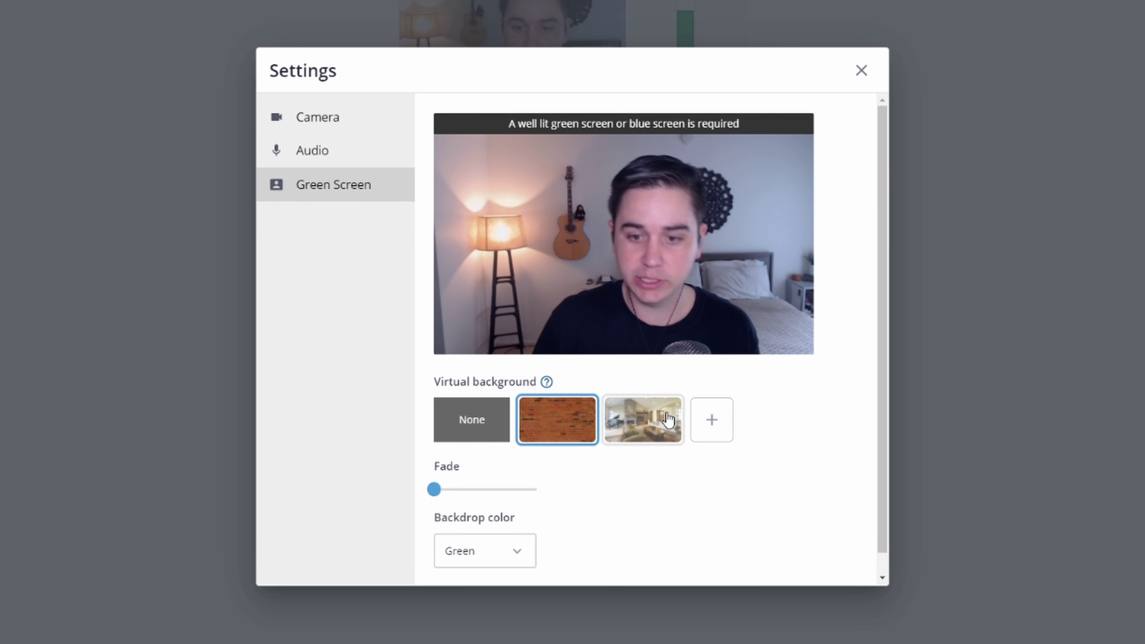
{"action": "left_click", "coordinate": [647, 434]}
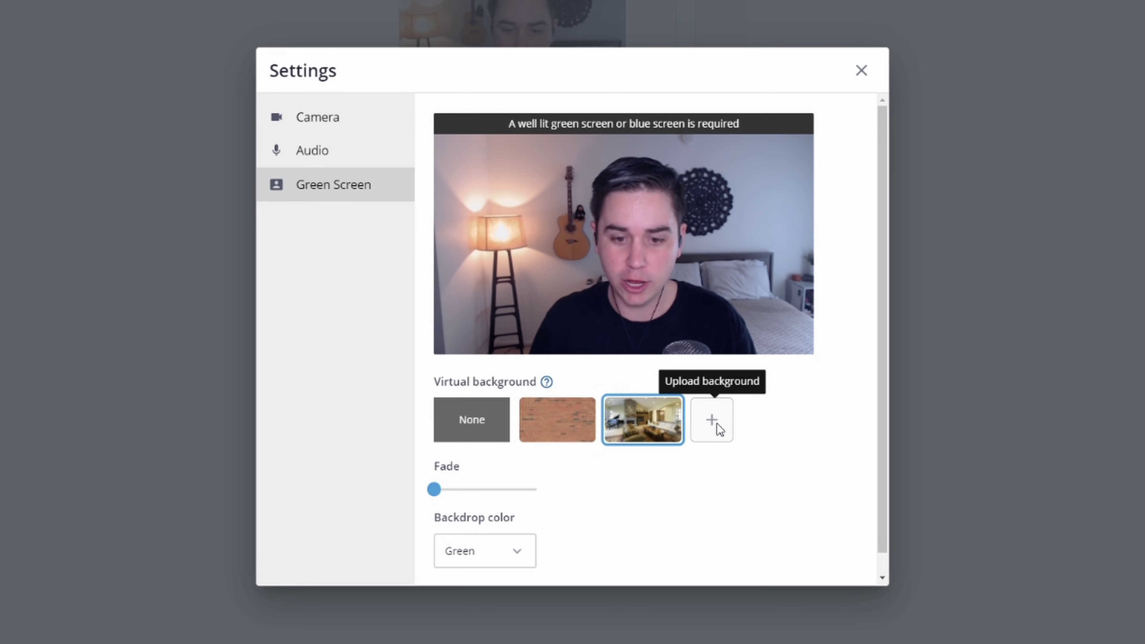
{"action": "scroll", "coordinate": [682, 478], "scroll_direction": "down", "scroll_amount": 2}
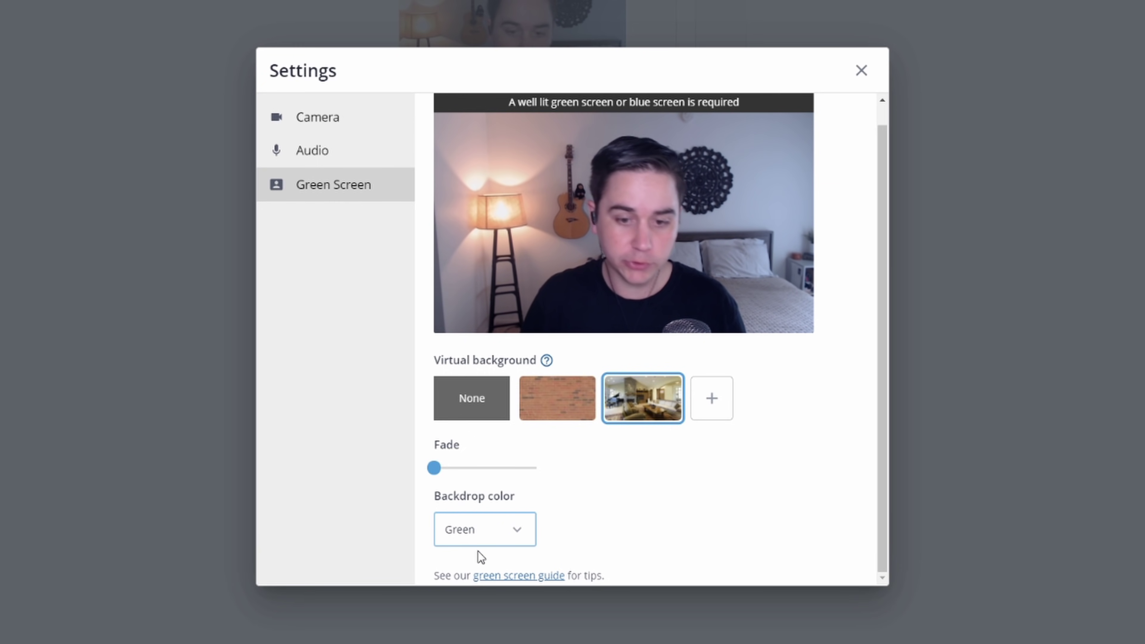
{"action": "mouse_move", "coordinate": [434, 468]}
{"action": "left_mouse_down"}
{"action": "mouse_move", "coordinate": [493, 450]}
{"action": "mouse_move", "coordinate": [435, 448]}
{"action": "left_mouse_up"}
Set the virtual background to None and enter the broadcast studio.
{"action": "left_click", "coordinate": [479, 388]}
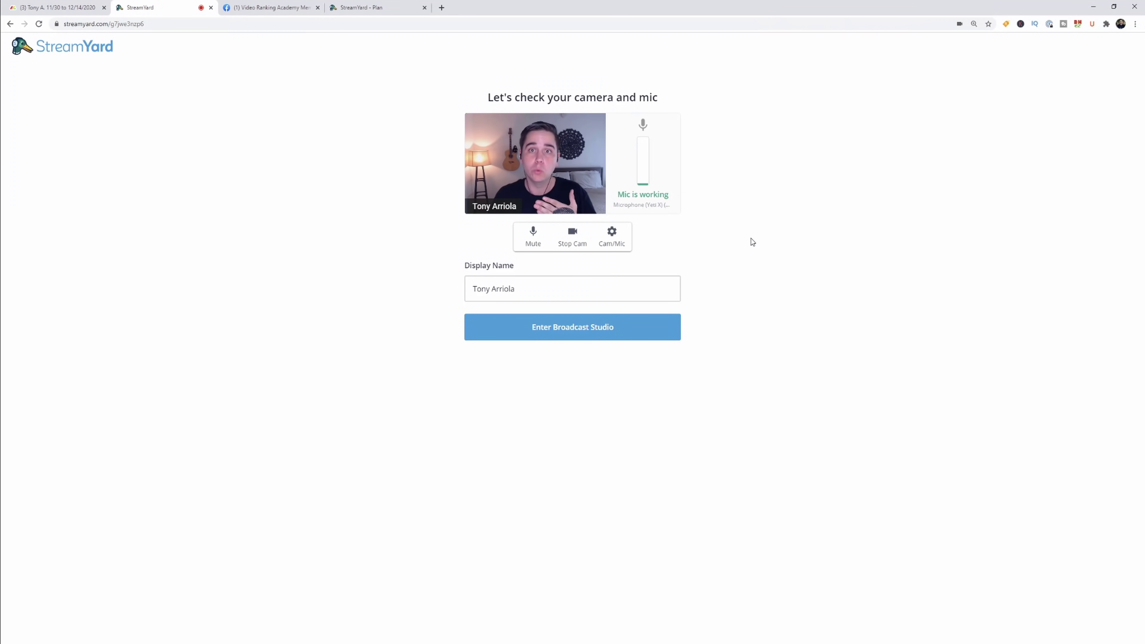
{"action": "left_click", "coordinate": [569, 327]}
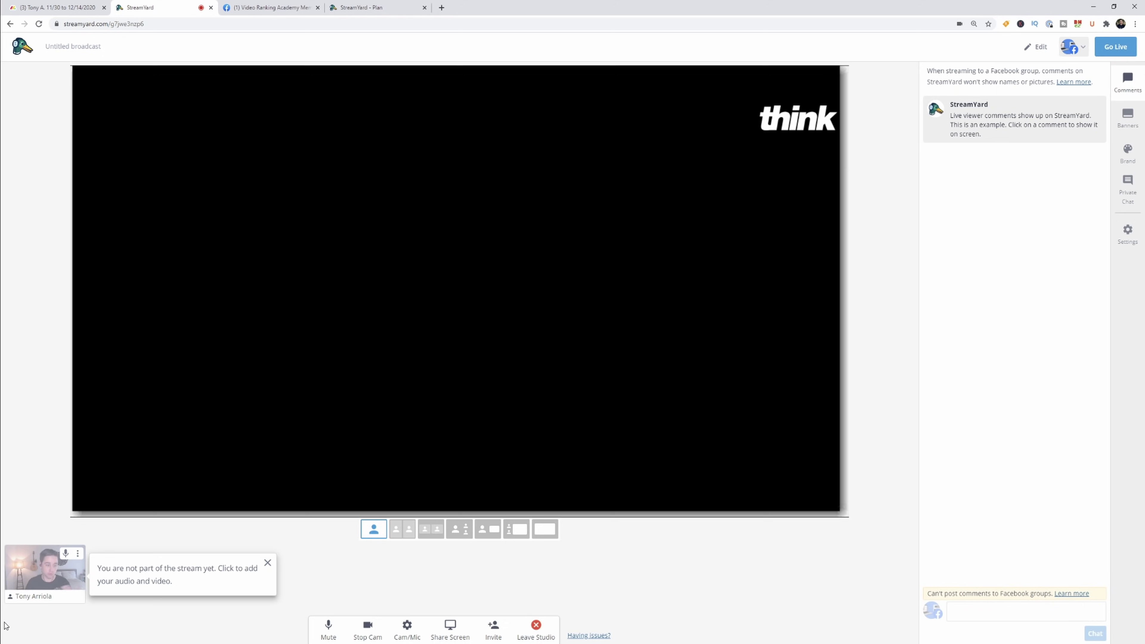
Add the host's own camera and audio to the stream.
{"action": "mouse_move", "coordinate": [45, 569]}
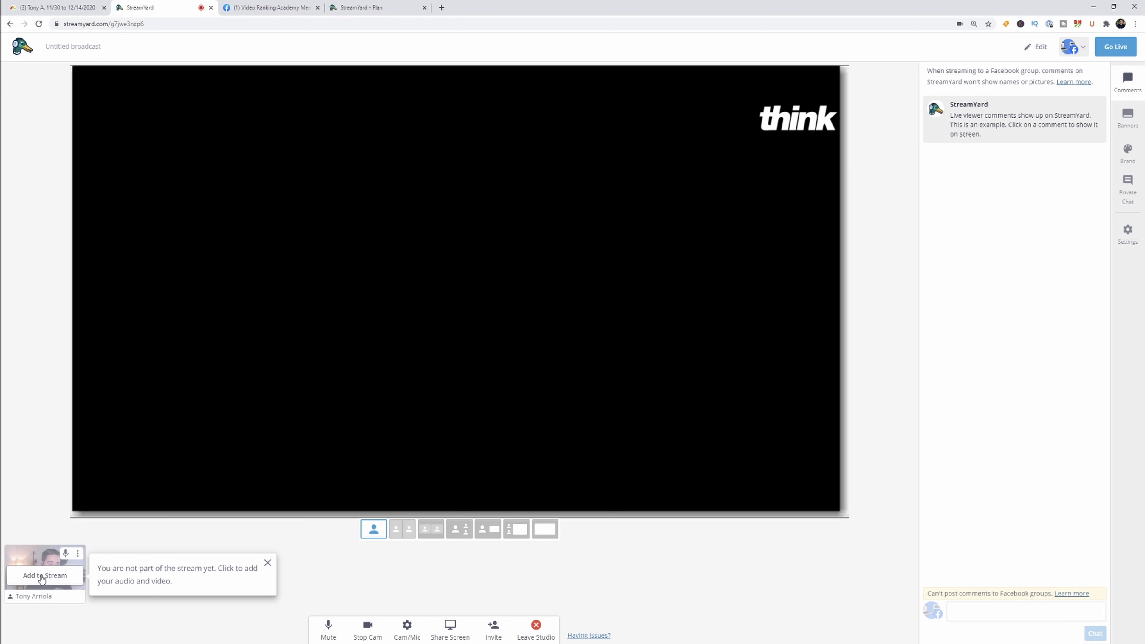
{"action": "left_click", "coordinate": [42, 579]}
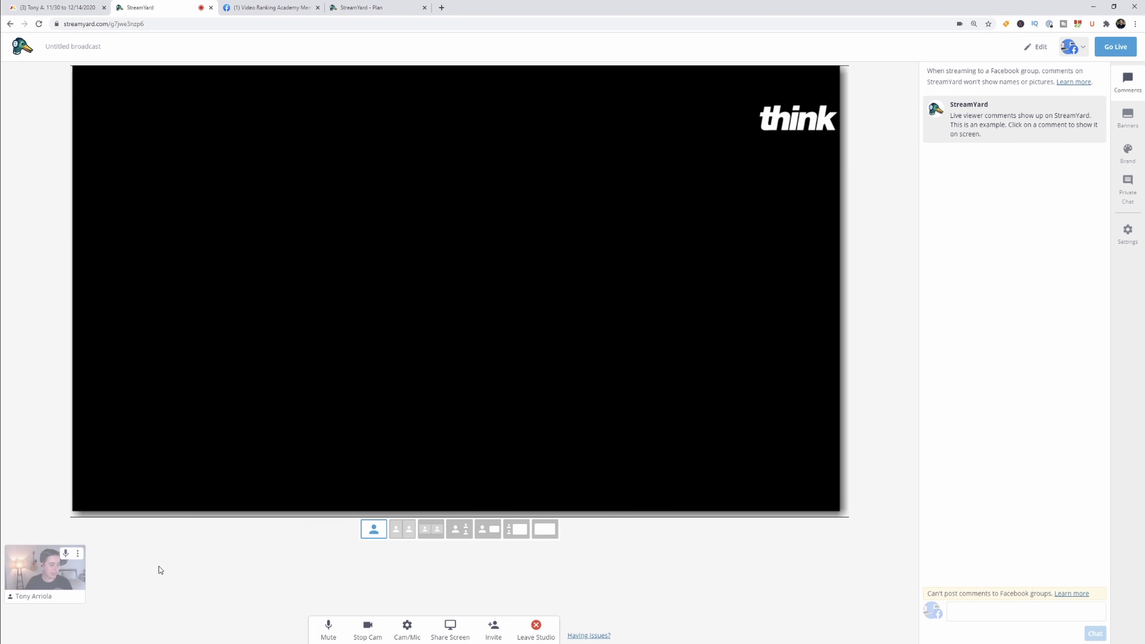
{"action": "mouse_move", "coordinate": [39, 578]}
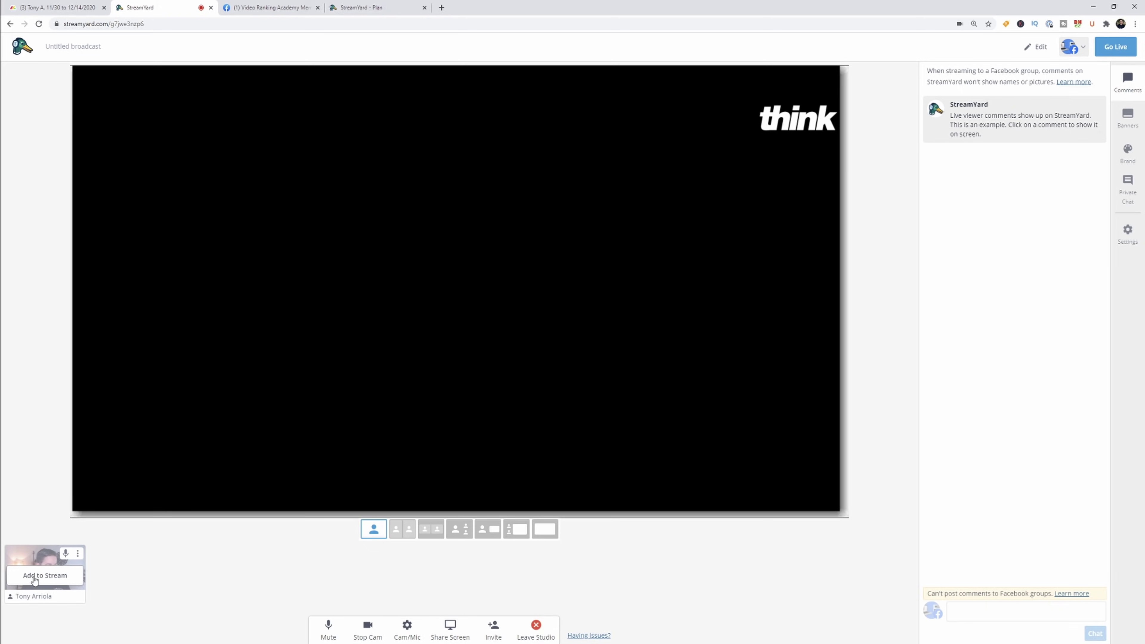
{"action": "left_click", "coordinate": [39, 577]}
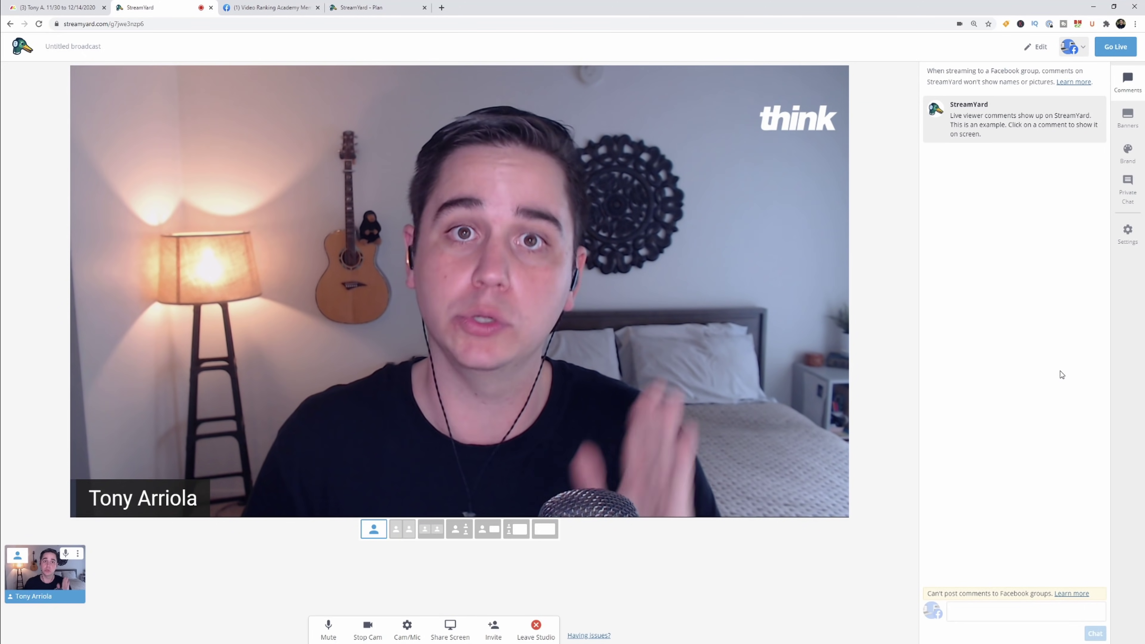
Try the banners "What was your aha moment from today?" and the ThinkMasterclass.com webclass on the stream, and hide them again.
{"action": "left_click", "coordinate": [1127, 116]}
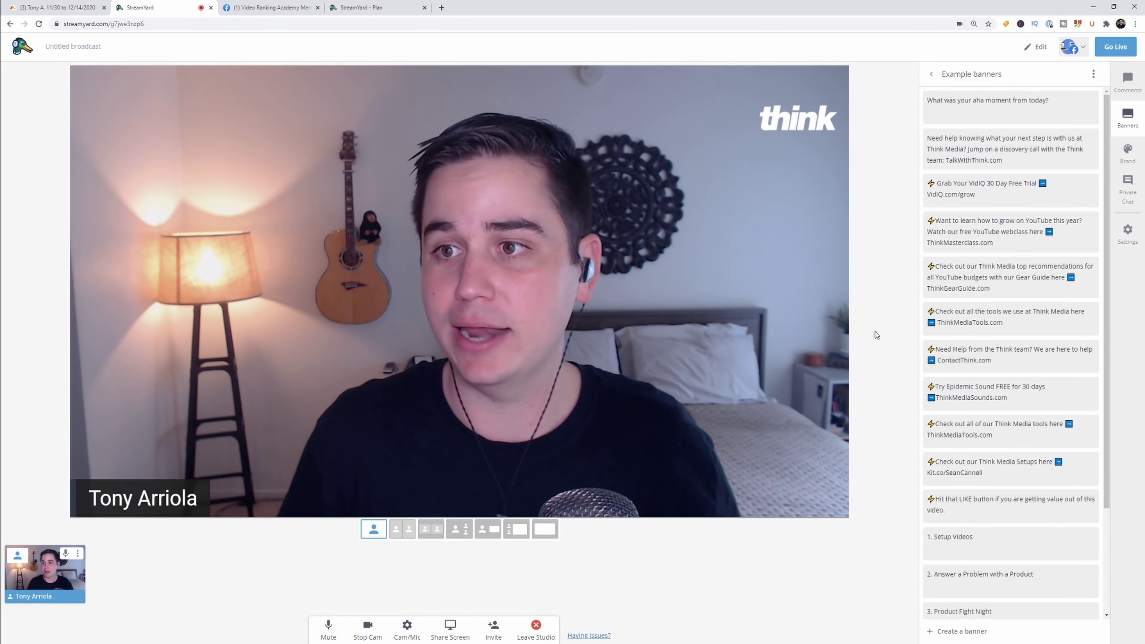
{"action": "mouse_move", "coordinate": [1007, 185]}
{"action": "mouse_move", "coordinate": [1011, 118]}
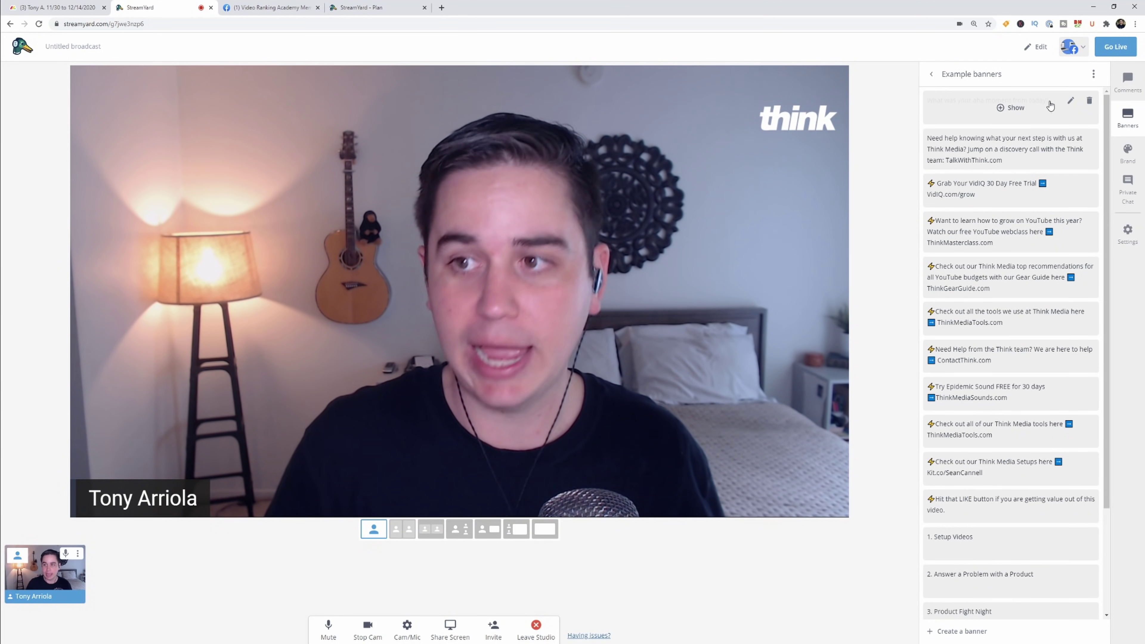
{"action": "left_click", "coordinate": [1011, 108]}
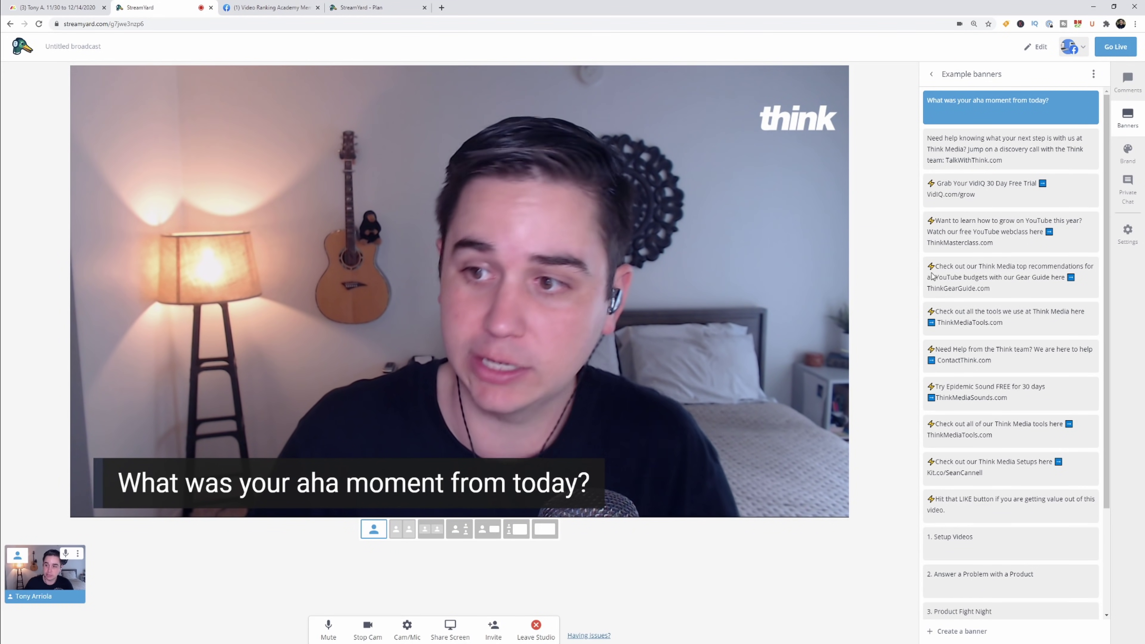
{"action": "left_click", "coordinate": [1011, 231]}
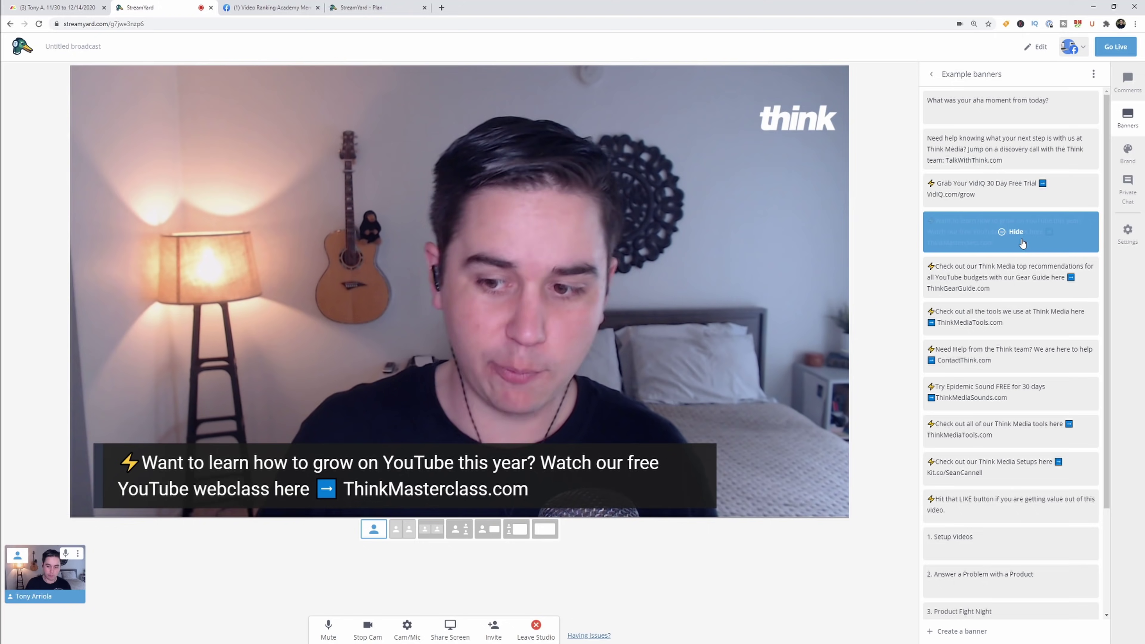
{"action": "left_click", "coordinate": [1021, 241]}
Try the banners "1. Setup Videos" and "2. Answer a Problem with a Product" on the stream, and hide them again.
{"action": "scroll", "coordinate": [1023, 429], "scroll_direction": "down", "scroll_amount": 3}
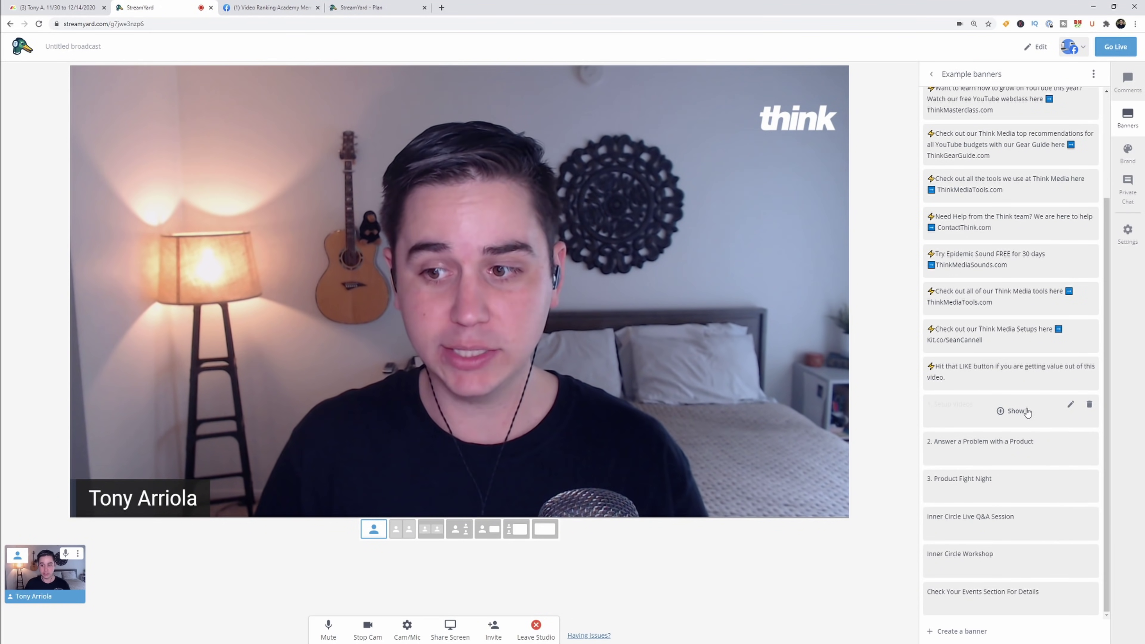
{"action": "left_click", "coordinate": [1015, 411]}
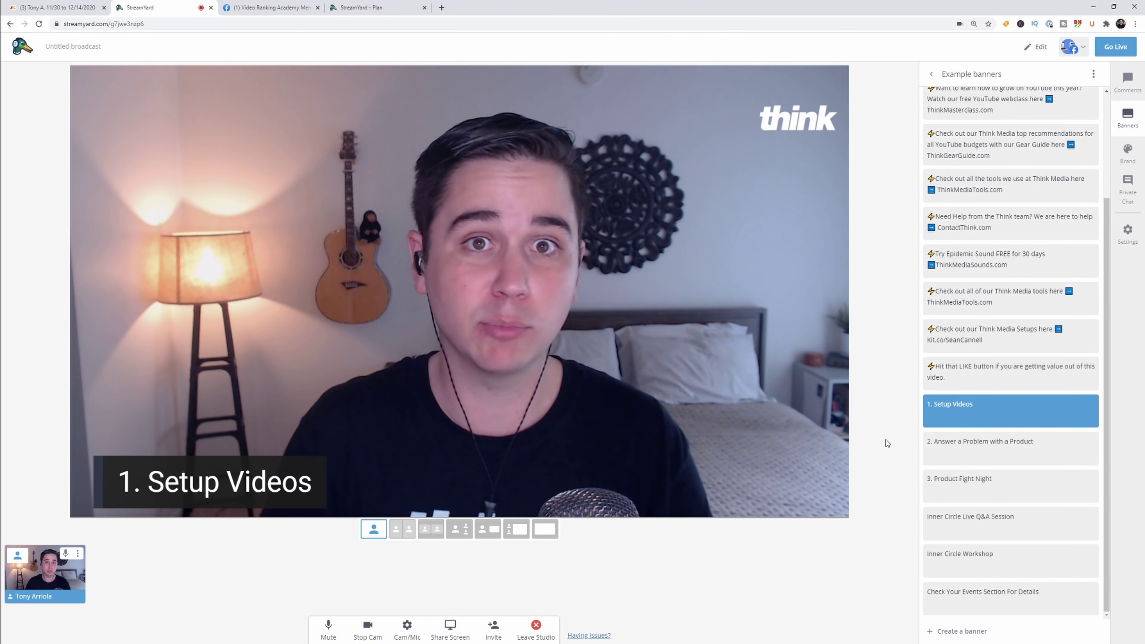
{"action": "left_click", "coordinate": [1010, 448]}
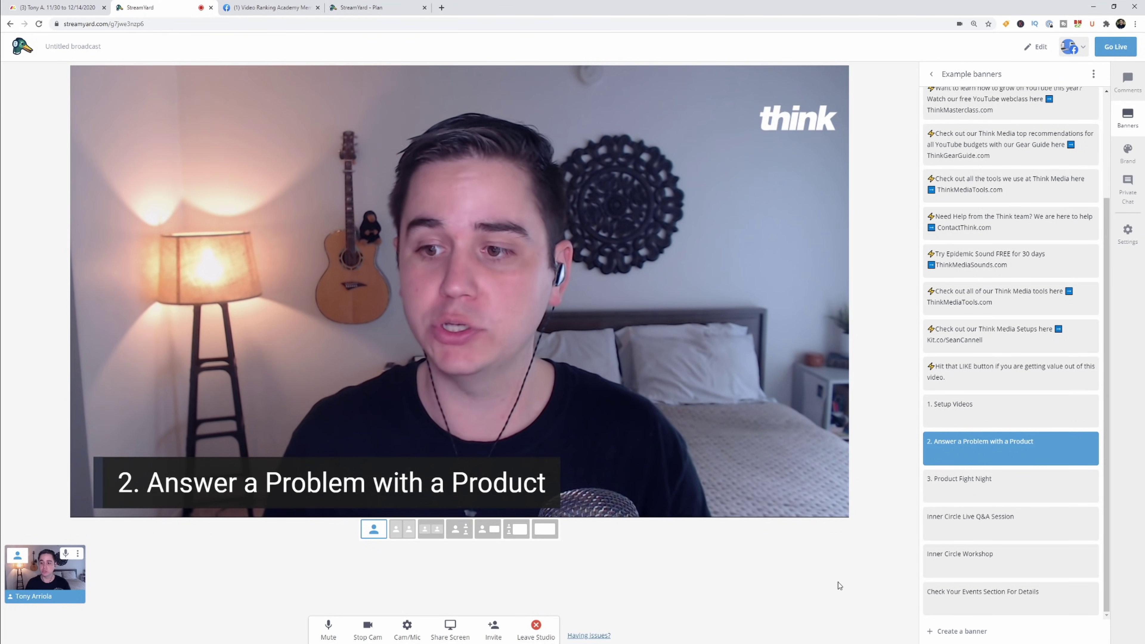
{"action": "left_click", "coordinate": [1035, 457]}
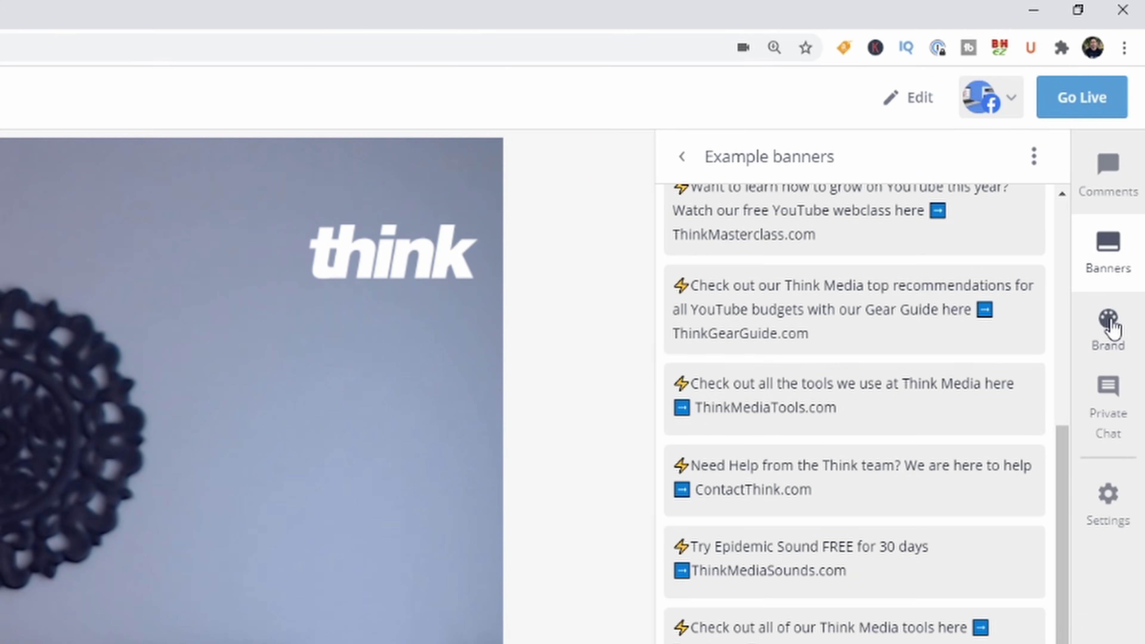
Try the StreamYard and black Think logos from the brand settings, and switch back to the white Think logo.
{"action": "left_click", "coordinate": [1112, 330]}
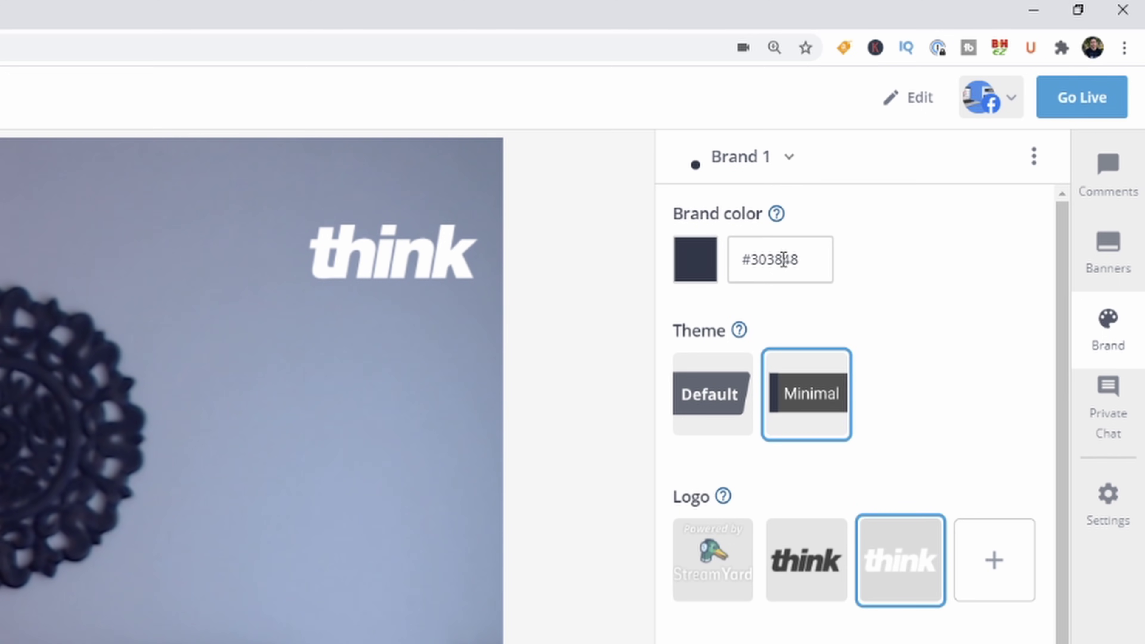
{"action": "mouse_move", "coordinate": [786, 217]}
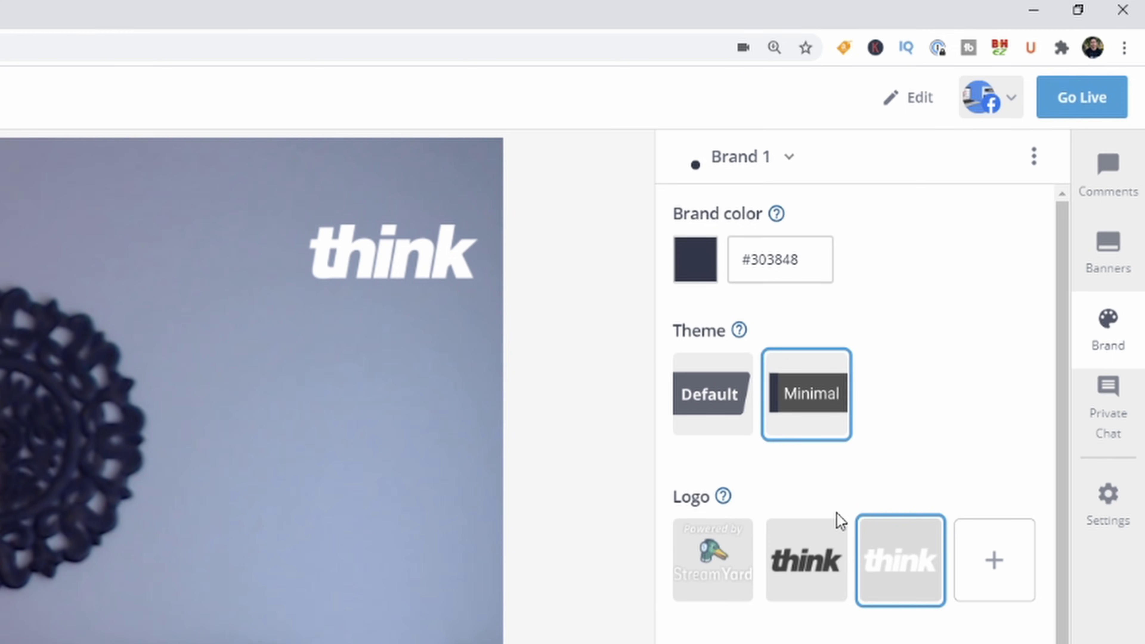
{"action": "left_click", "coordinate": [739, 553]}
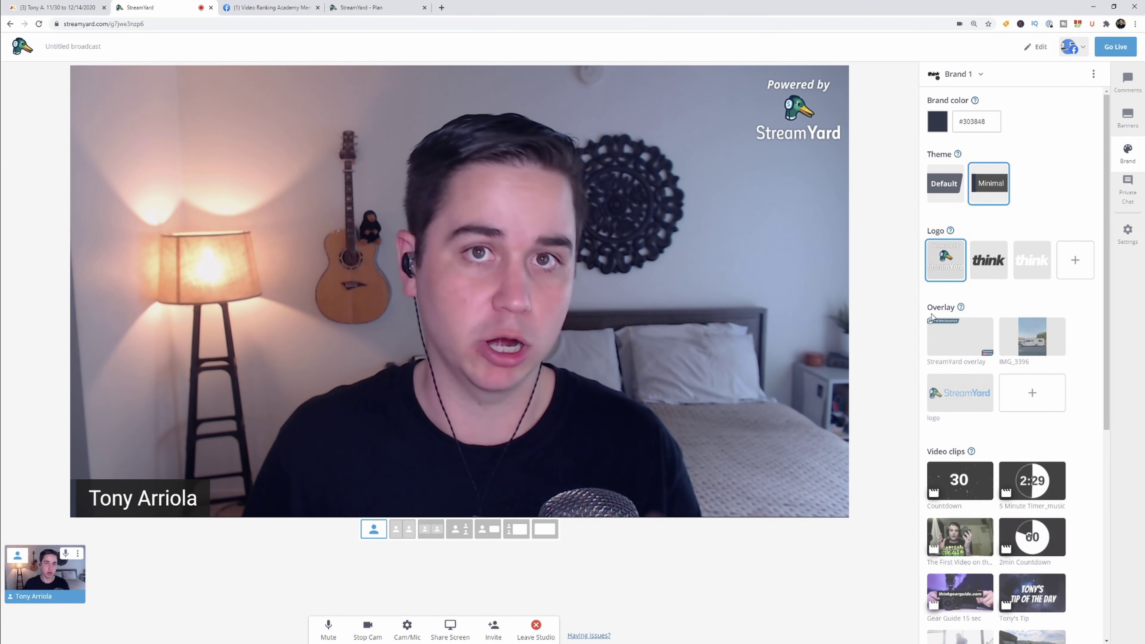
{"action": "left_click", "coordinate": [989, 257]}
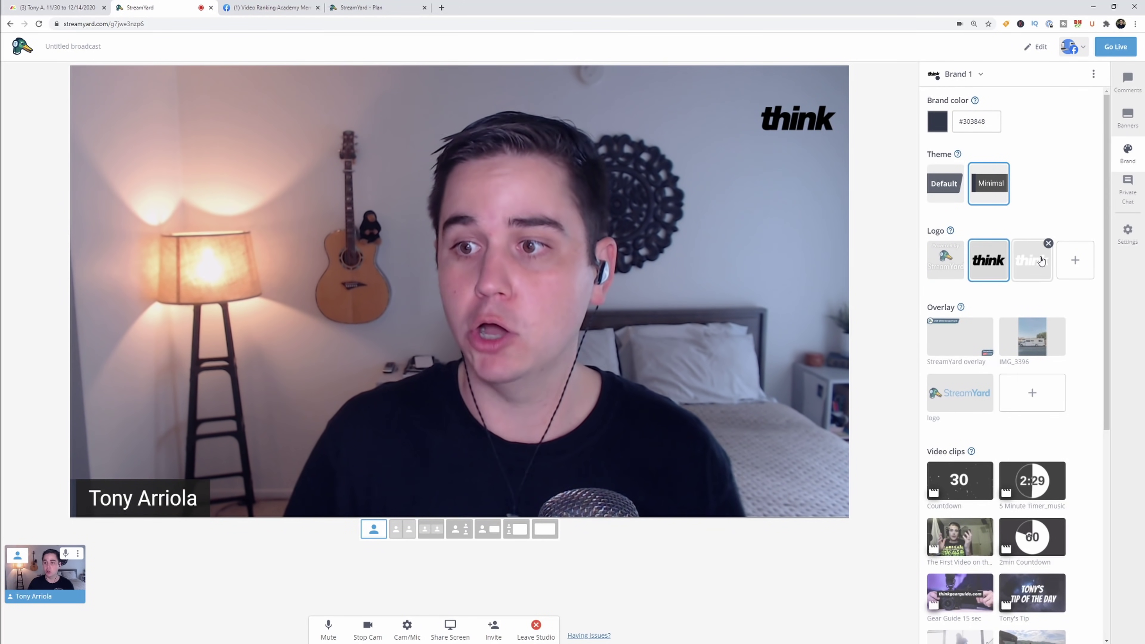
{"action": "left_click", "coordinate": [1038, 266]}
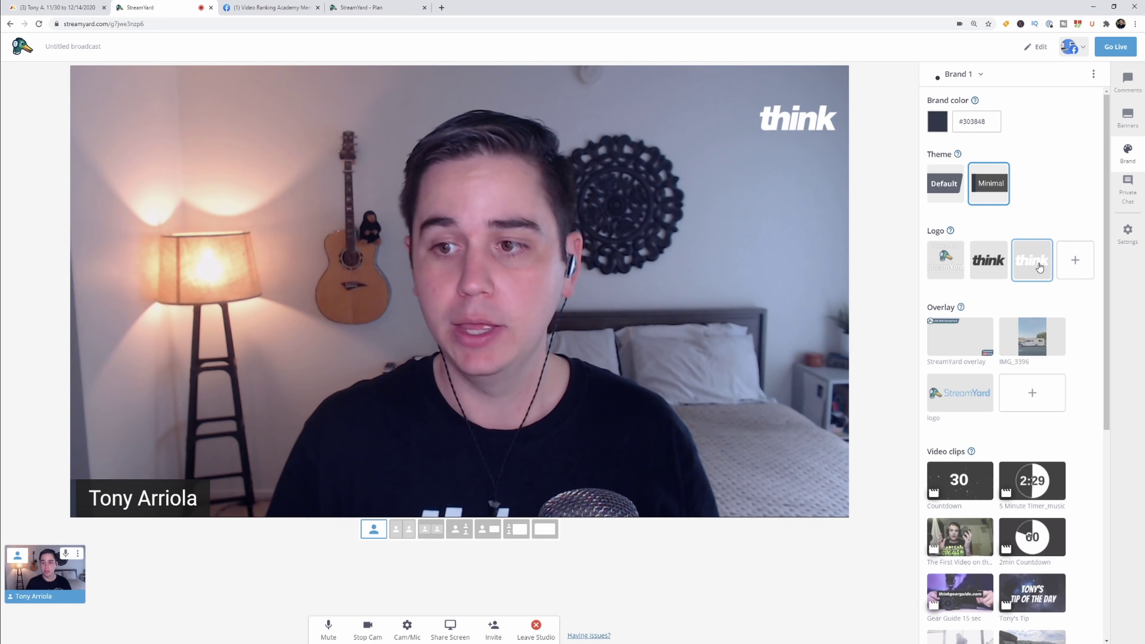
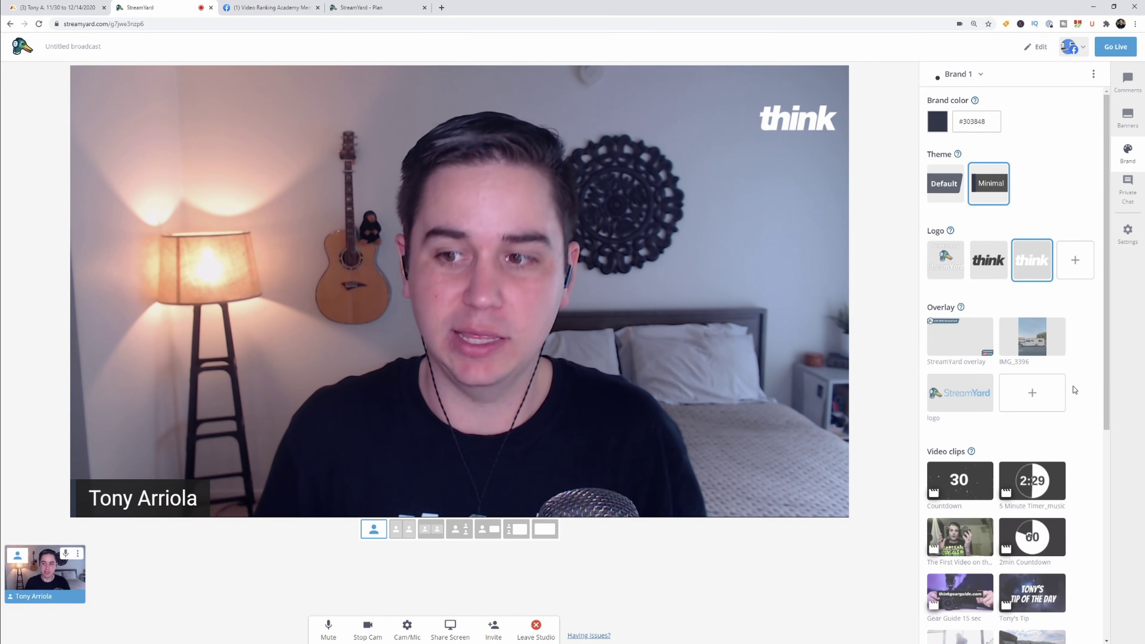
Try the IMG_3396 overlay on the stream, remove it, and check the upload requirements for video clips.
{"action": "left_click", "coordinate": [1032, 336]}
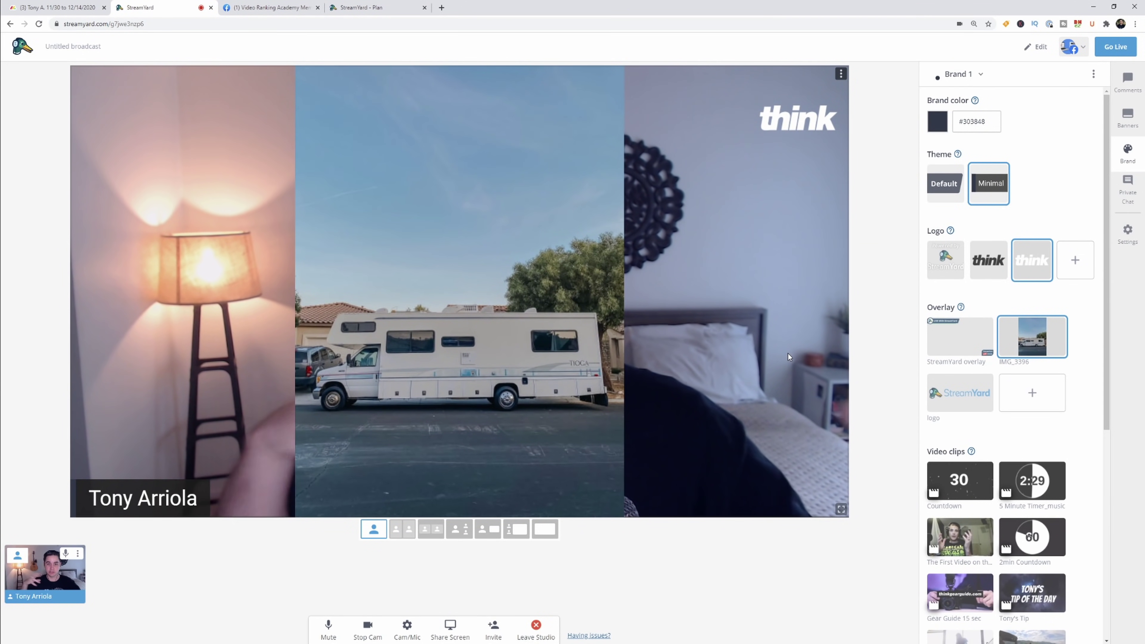
{"action": "left_click", "coordinate": [1042, 336]}
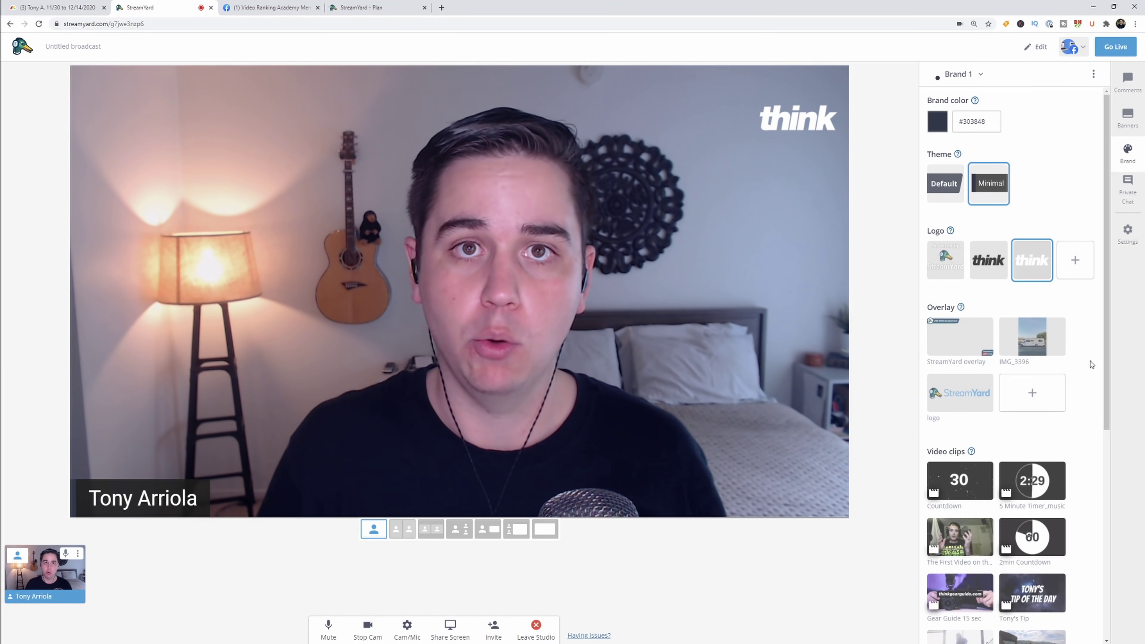
{"action": "scroll", "coordinate": [1090, 372], "scroll_direction": "down", "scroll_amount": 5}
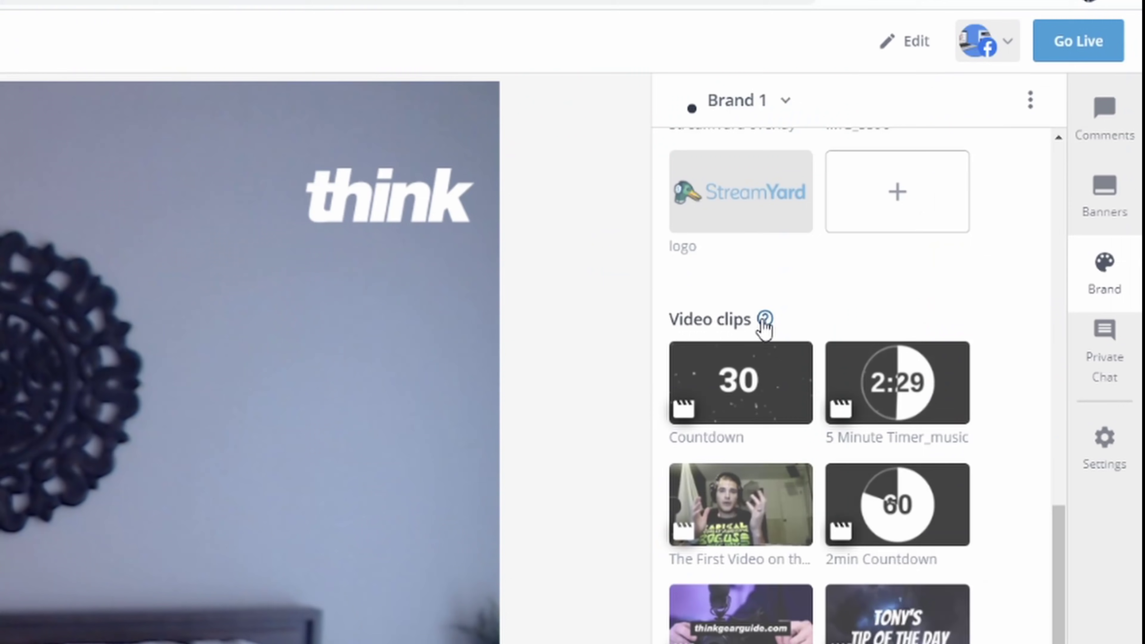
{"action": "mouse_move", "coordinate": [971, 176]}
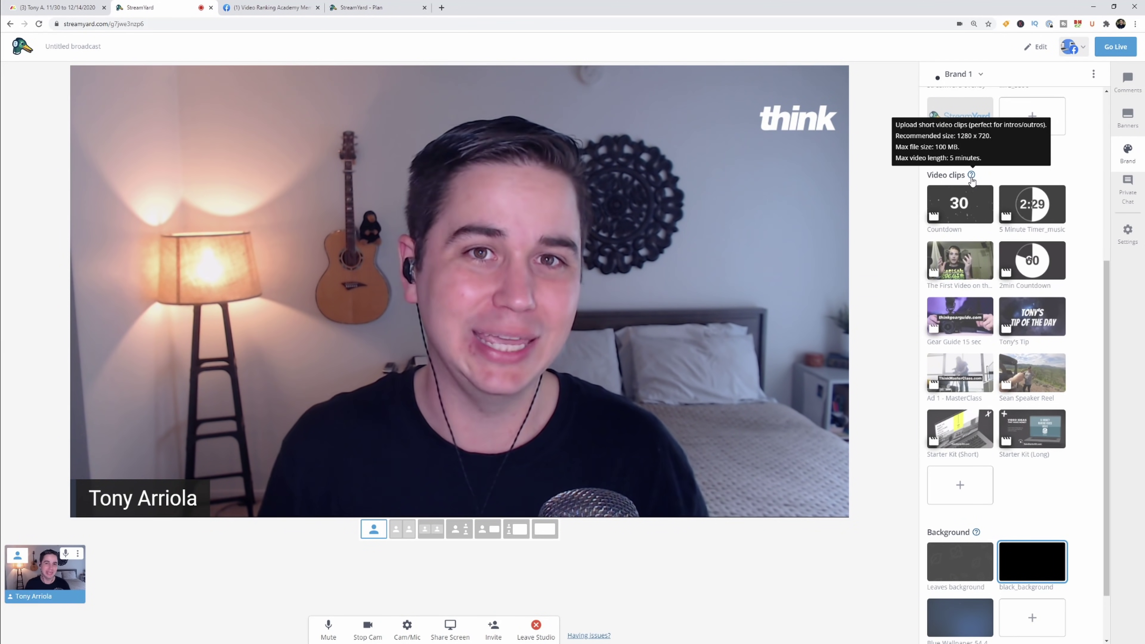
Compare the leaves and black backgrounds with the camera off the stream, set the blue wallpaper background, and add the camera back.
{"action": "scroll", "coordinate": [971, 179], "scroll_direction": "down", "scroll_amount": 2}
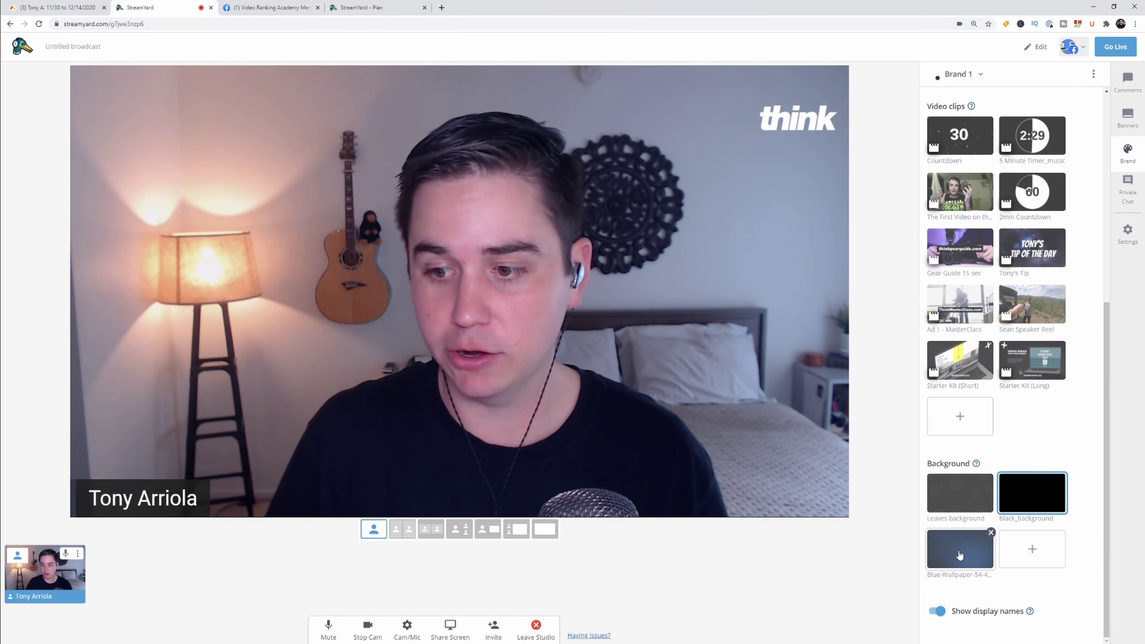
{"action": "left_click", "coordinate": [955, 500]}
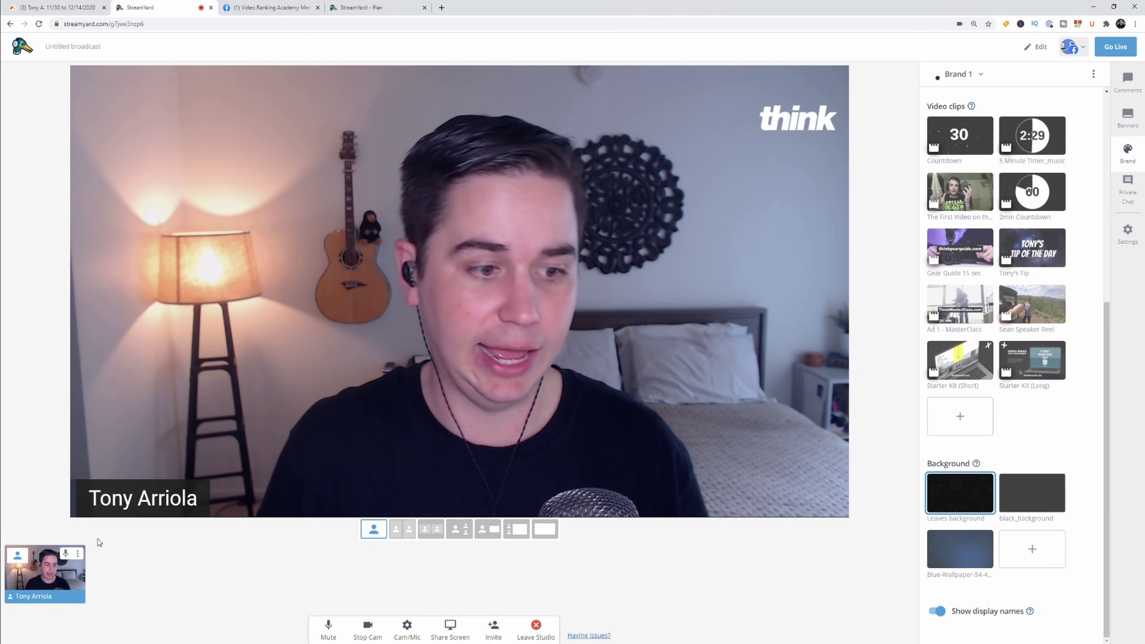
{"action": "left_click", "coordinate": [37, 580]}
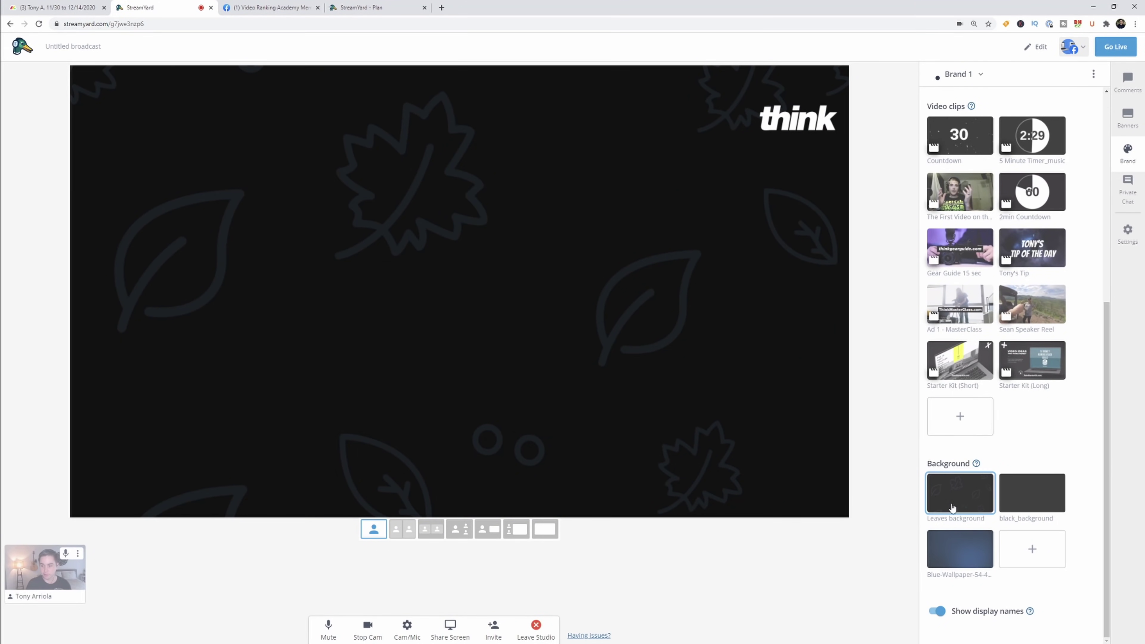
{"action": "left_click", "coordinate": [1029, 500]}
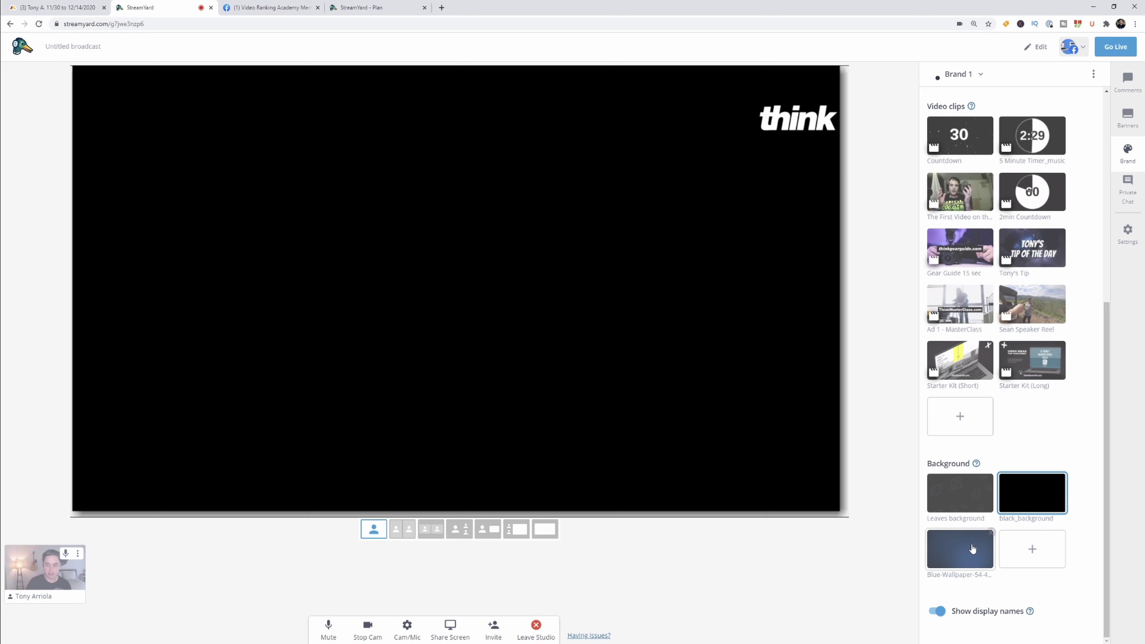
{"action": "left_click", "coordinate": [959, 558]}
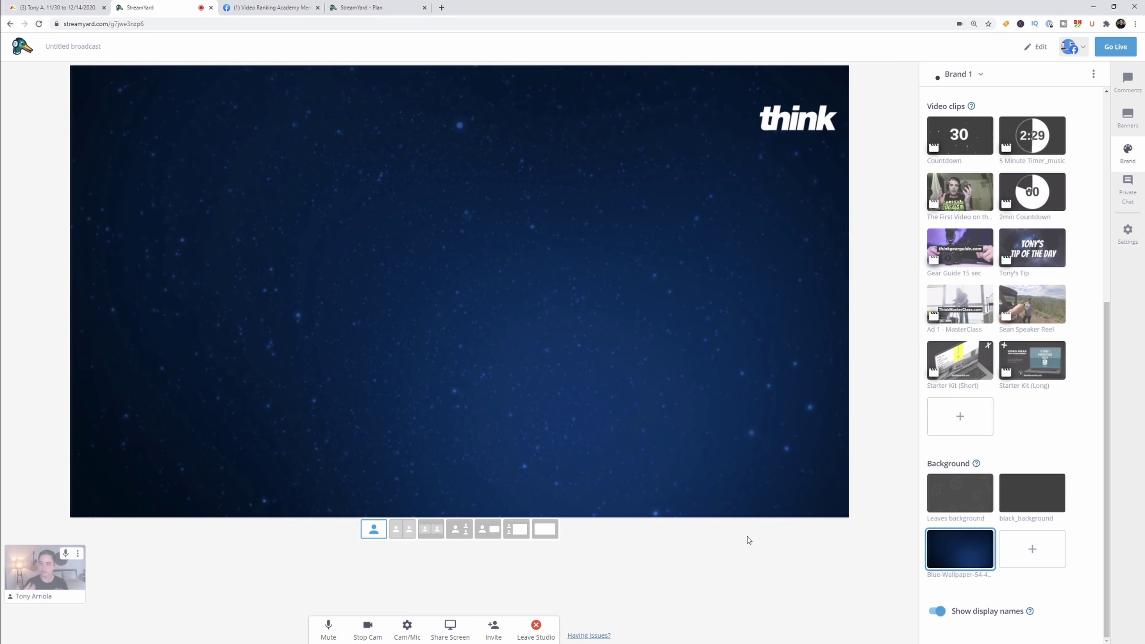
{"action": "left_click", "coordinate": [45, 576]}
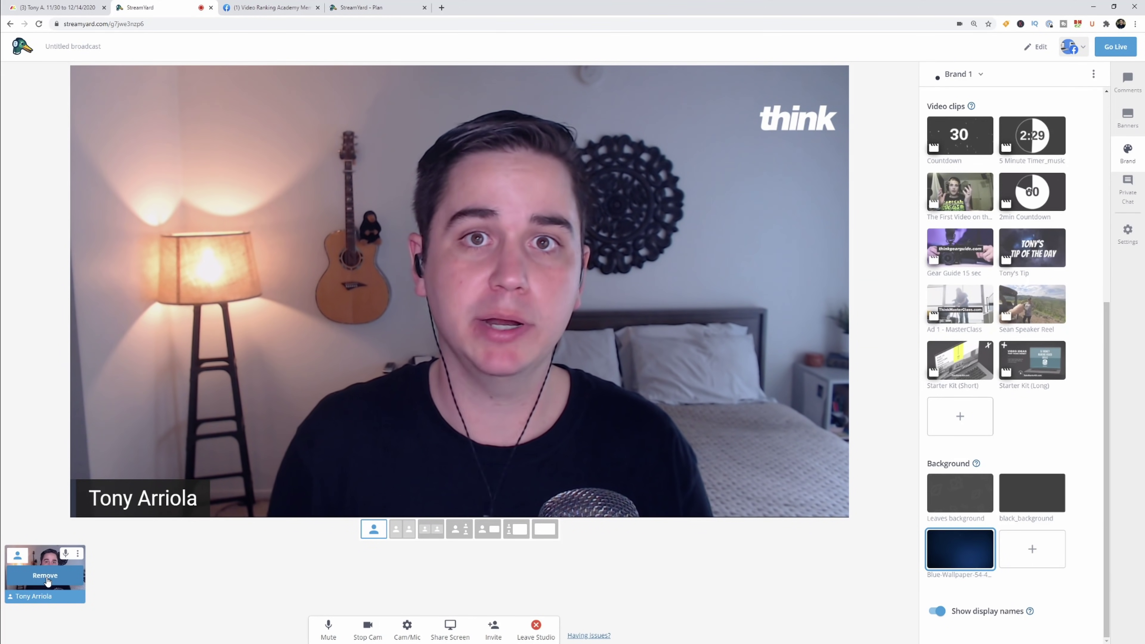
Try sharing the browser tab with the Video Ranking Academy Facebook group on the stream, and stop sharing it.
{"action": "left_click", "coordinate": [450, 629]}
{"action": "left_click", "coordinate": [660, 86]}
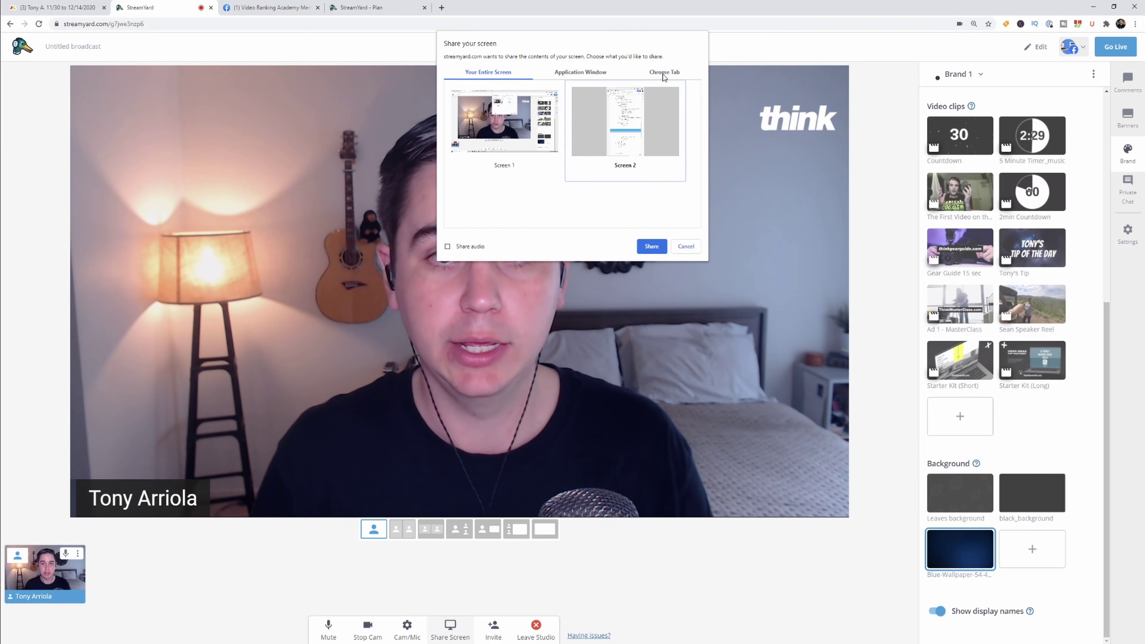
{"action": "left_click", "coordinate": [664, 72]}
{"action": "left_click", "coordinate": [640, 117]}
{"action": "left_click", "coordinate": [649, 246]}
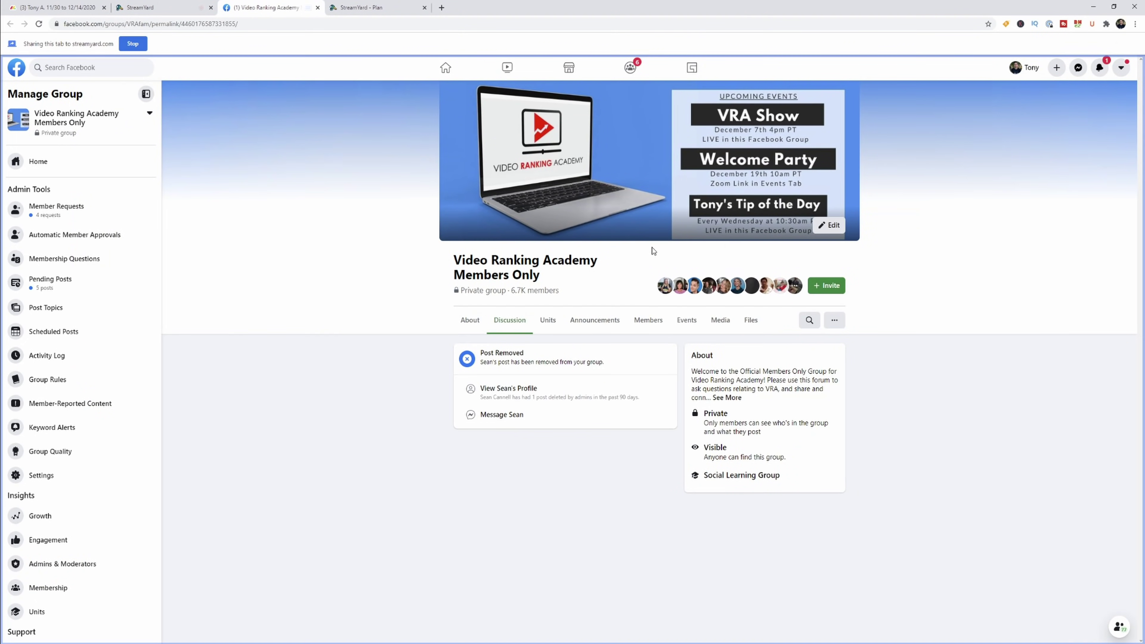
{"action": "left_click", "coordinate": [165, 5]}
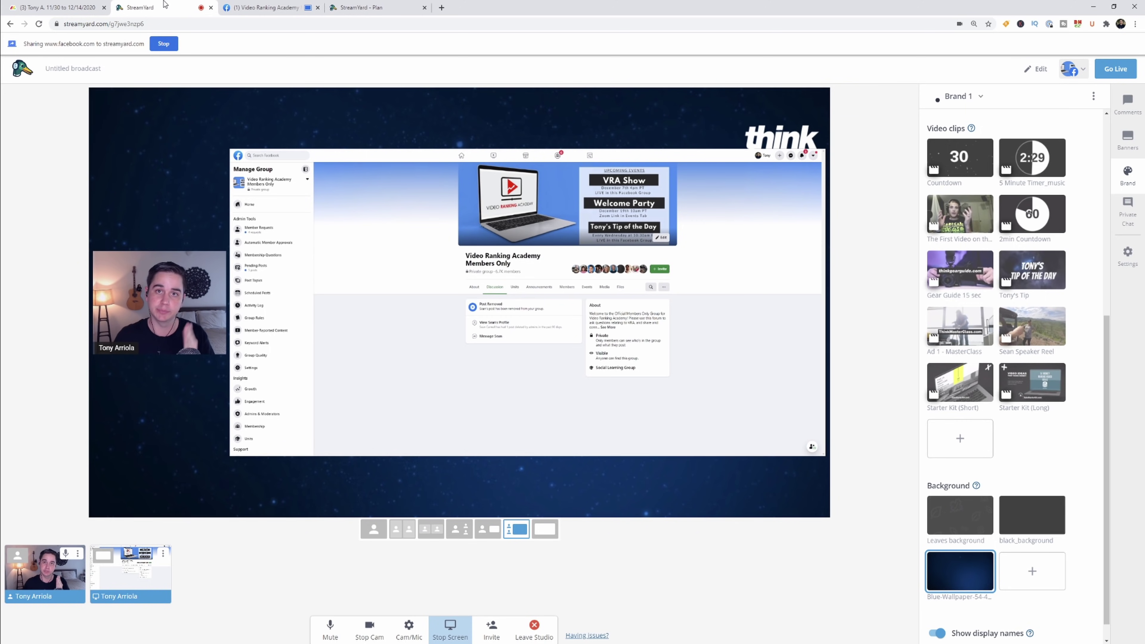
{"action": "left_click", "coordinate": [164, 43]}
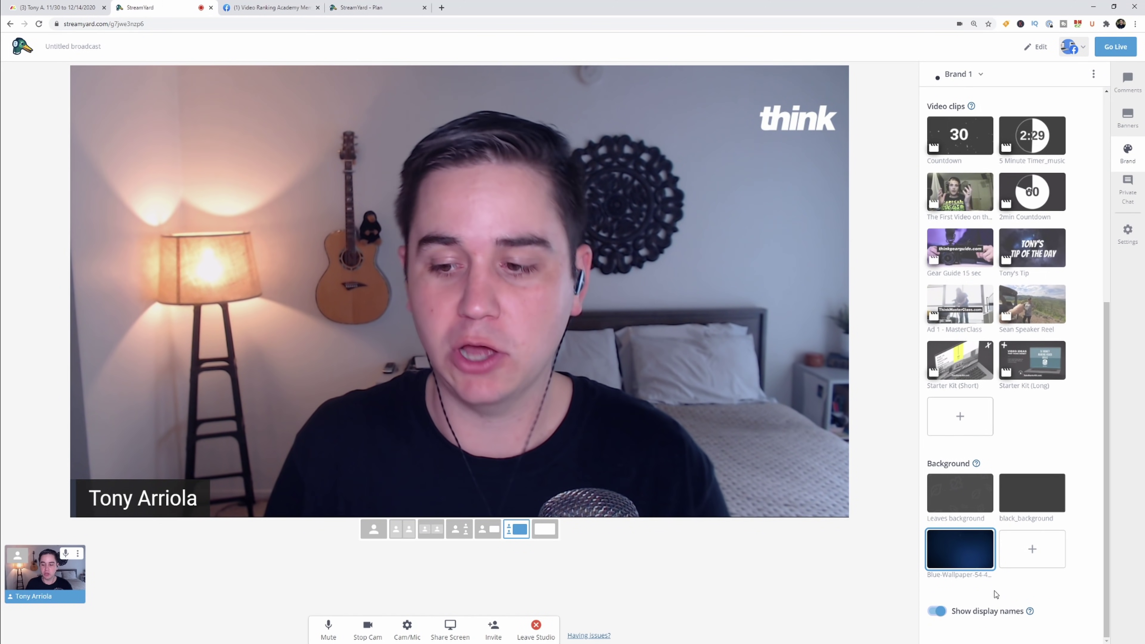
Switch the display names off and back on, and open the private chat with guests.
{"action": "left_click", "coordinate": [938, 613]}
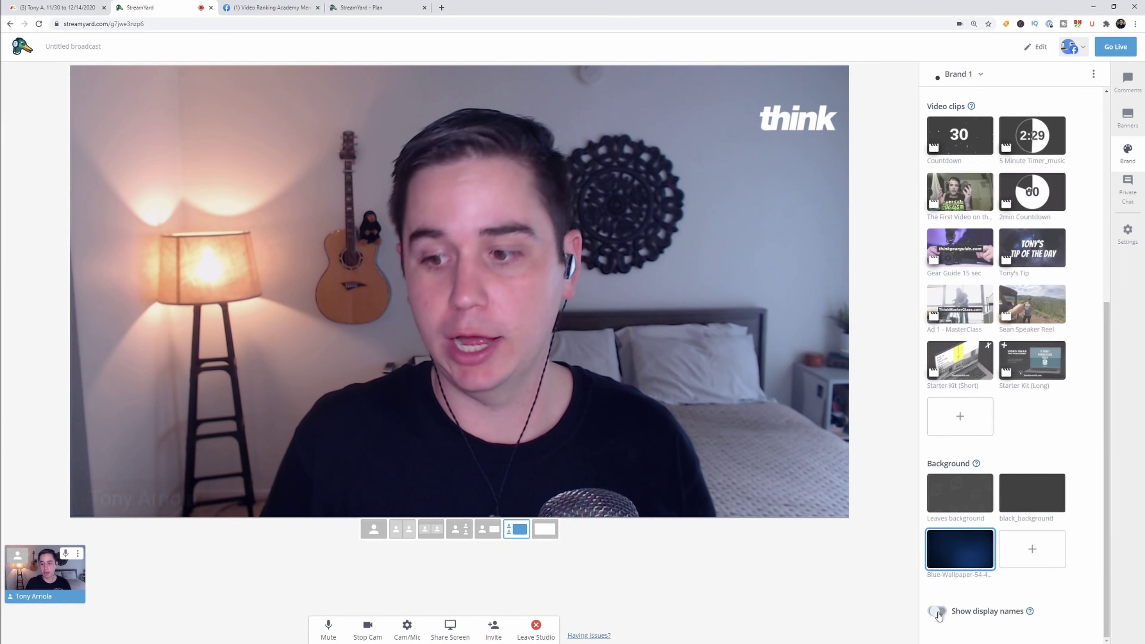
{"action": "left_click", "coordinate": [938, 613]}
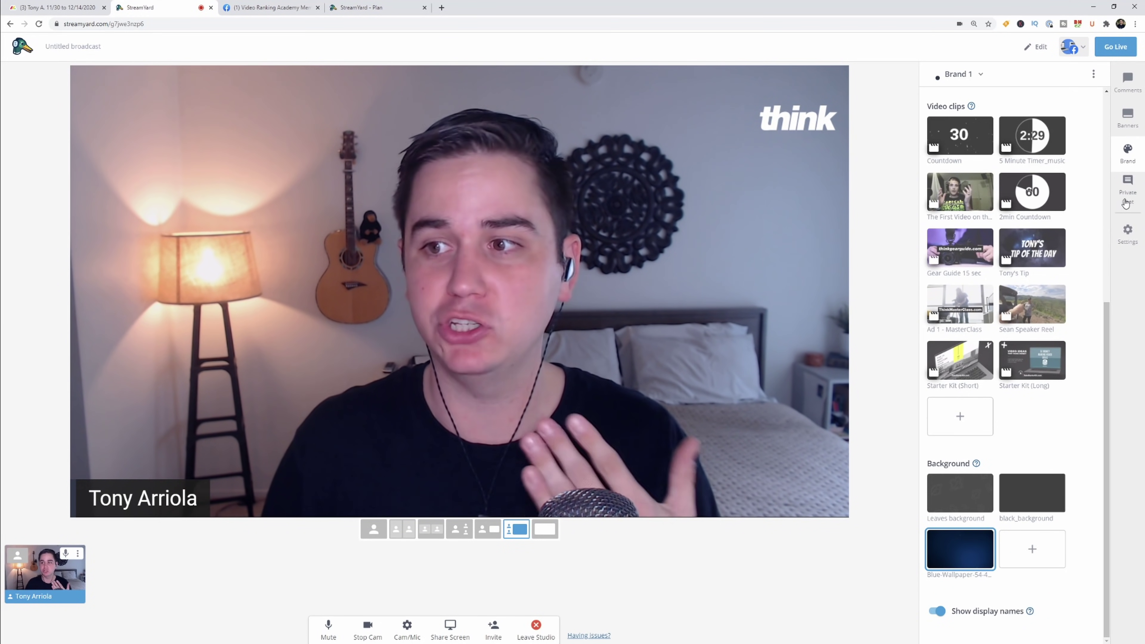
{"action": "left_click", "coordinate": [1109, 205]}
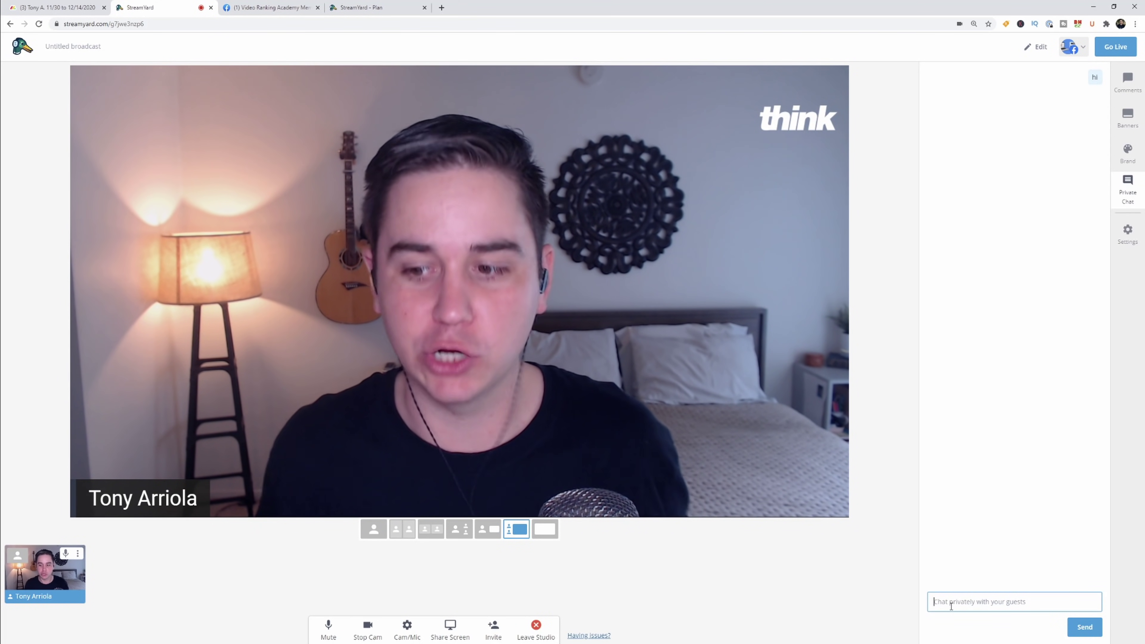
Send the message "Hi" in the private chat with guests.
{"action": "type", "text": "Hi"}
{"action": "key", "text": "Return"}
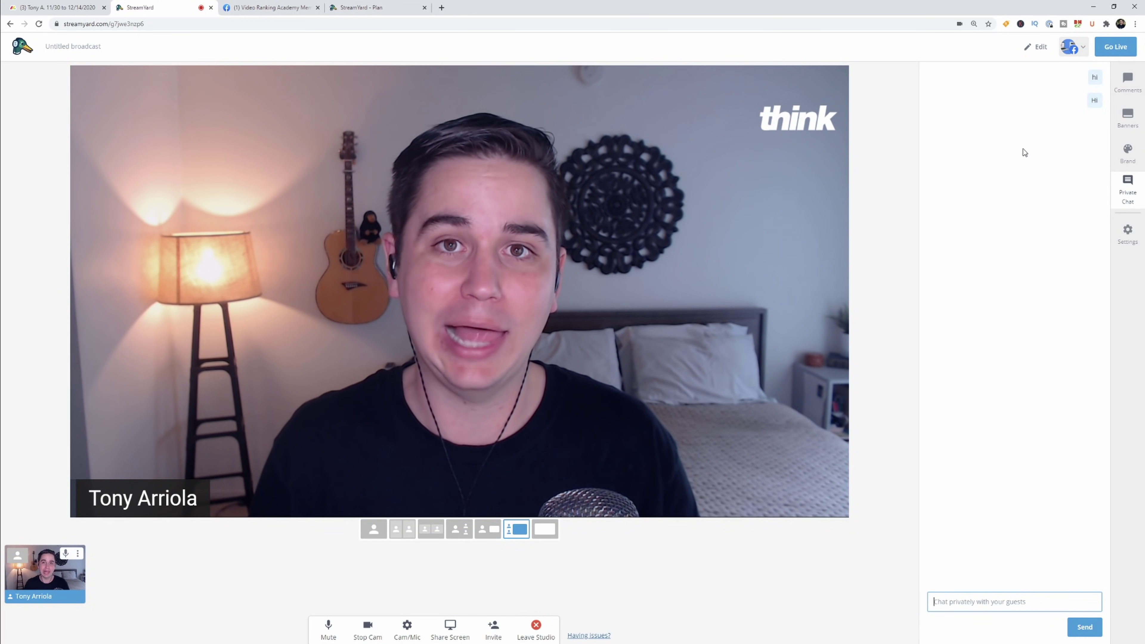
Review the general studio settings for broadcast quality, video shifting and audio avatars, and close the settings.
{"action": "left_click", "coordinate": [1129, 232]}
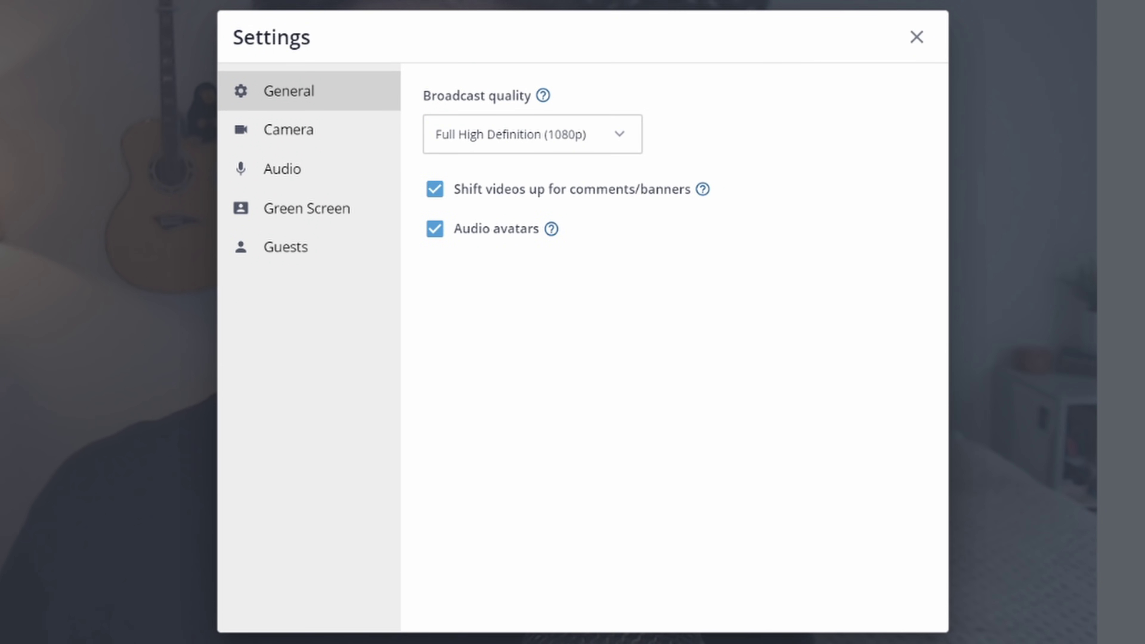
{"action": "mouse_move", "coordinate": [637, 271]}
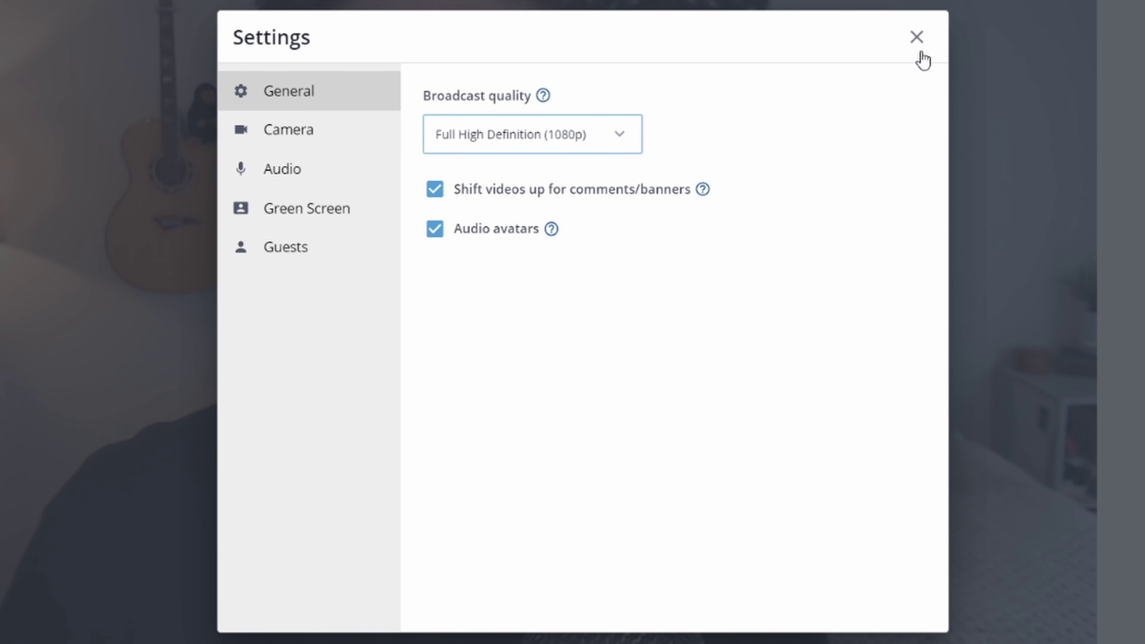
{"action": "left_click", "coordinate": [917, 37]}
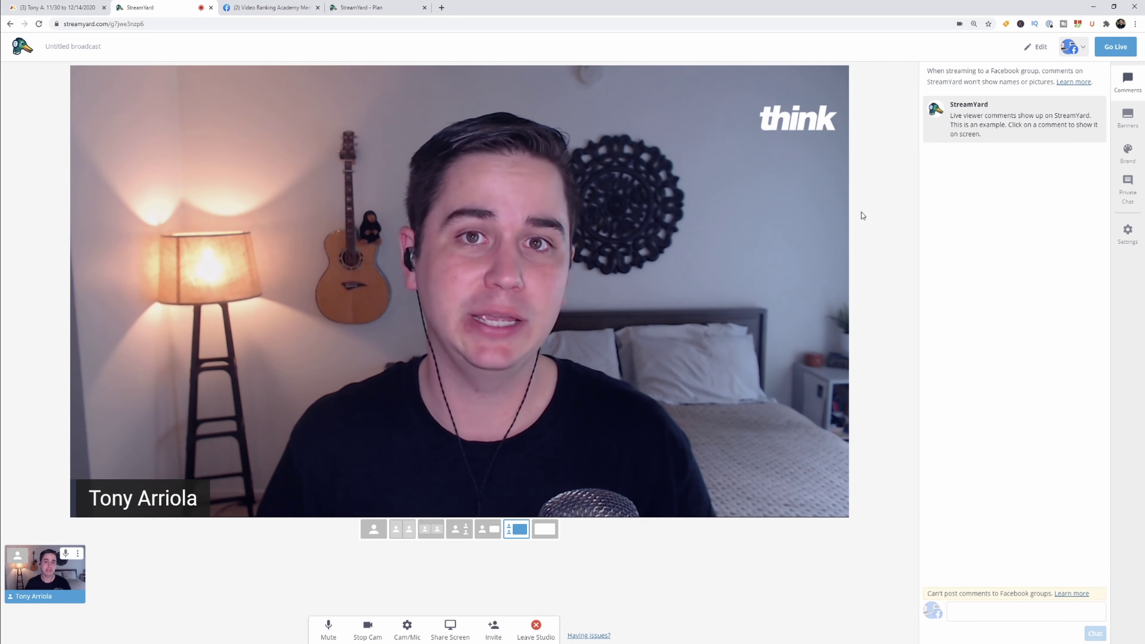
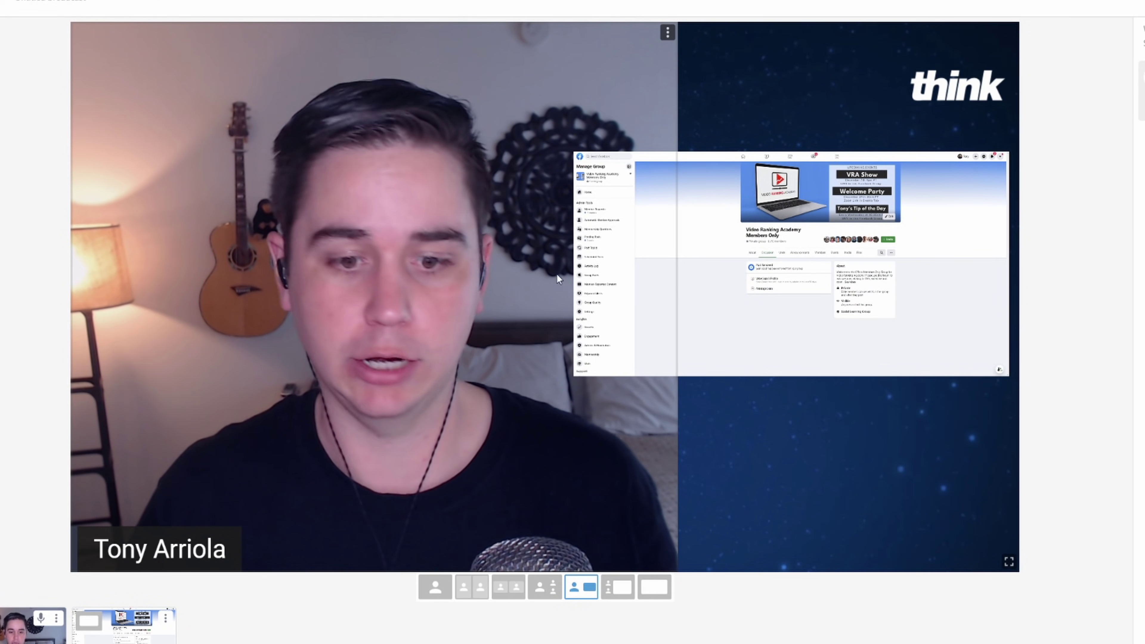
Try the layouts with a small camera beside the shared screen, screen only and camera only, and stop sharing the screen.
{"action": "left_click", "coordinate": [618, 592]}
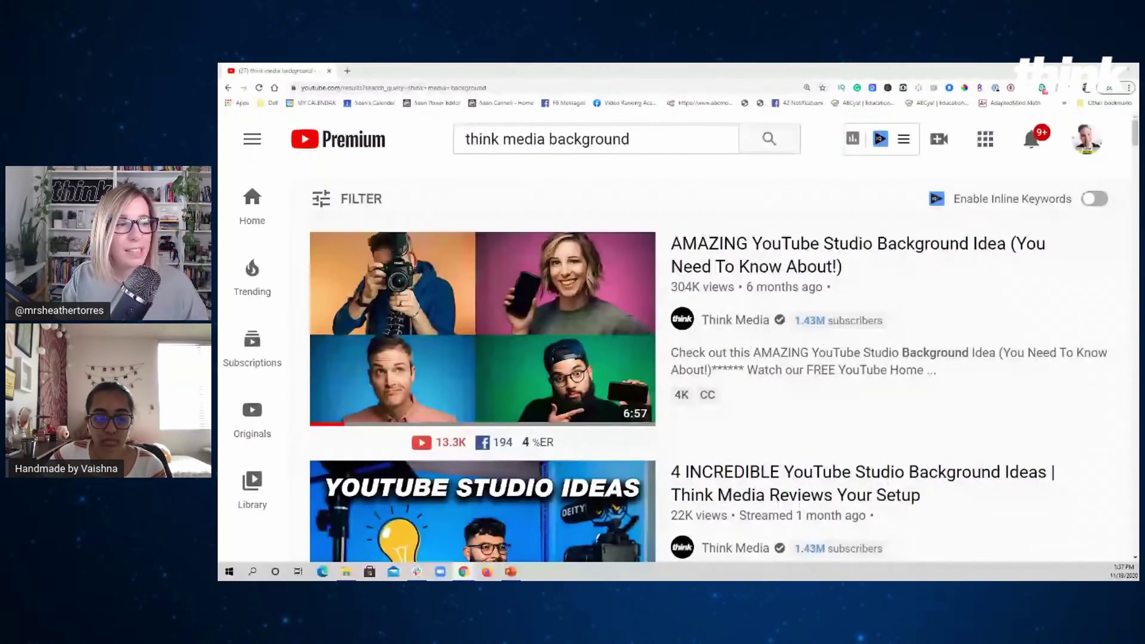
{"action": "scroll", "coordinate": [396, 362], "scroll_direction": "down", "scroll_amount": 3}
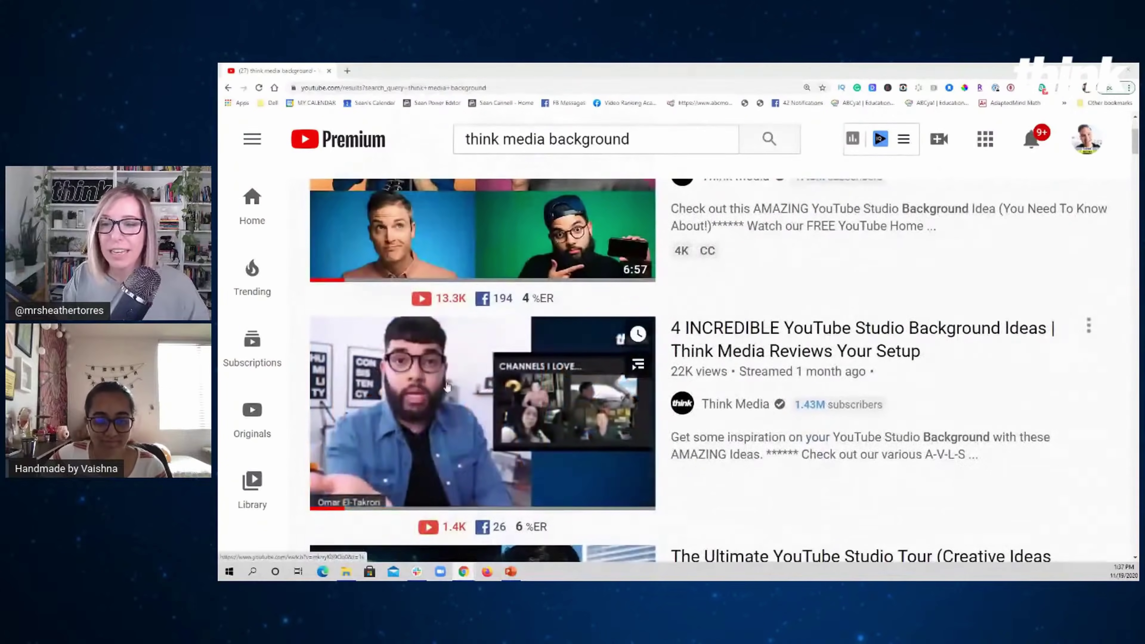
{"action": "scroll", "coordinate": [406, 352], "scroll_direction": "up", "scroll_amount": 3}
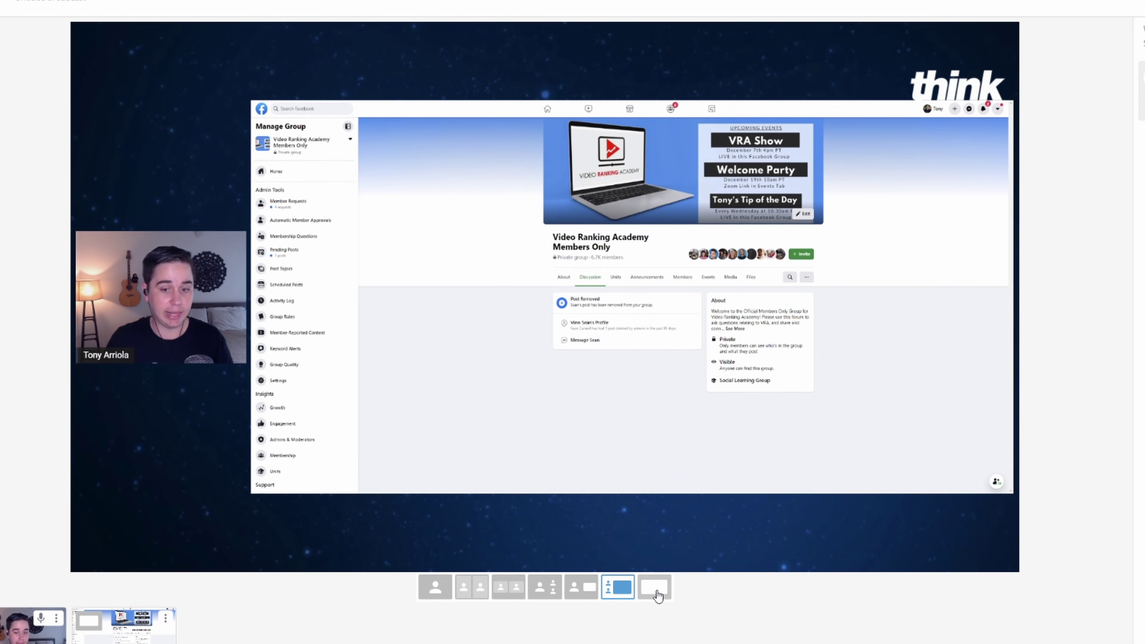
{"action": "left_click", "coordinate": [654, 588]}
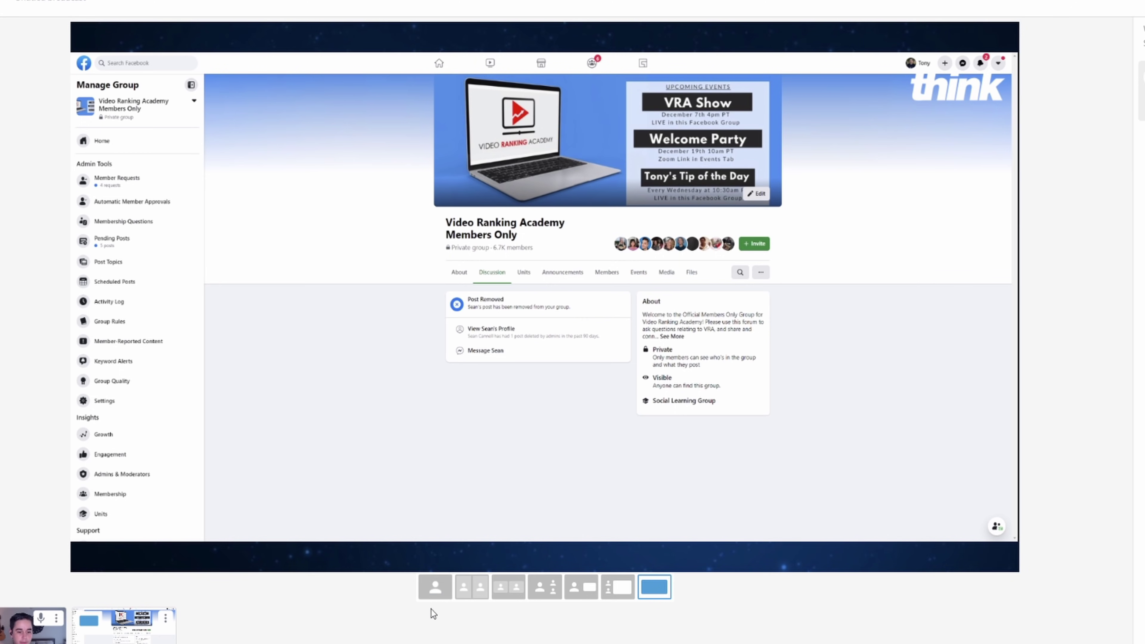
{"action": "left_click", "coordinate": [439, 588]}
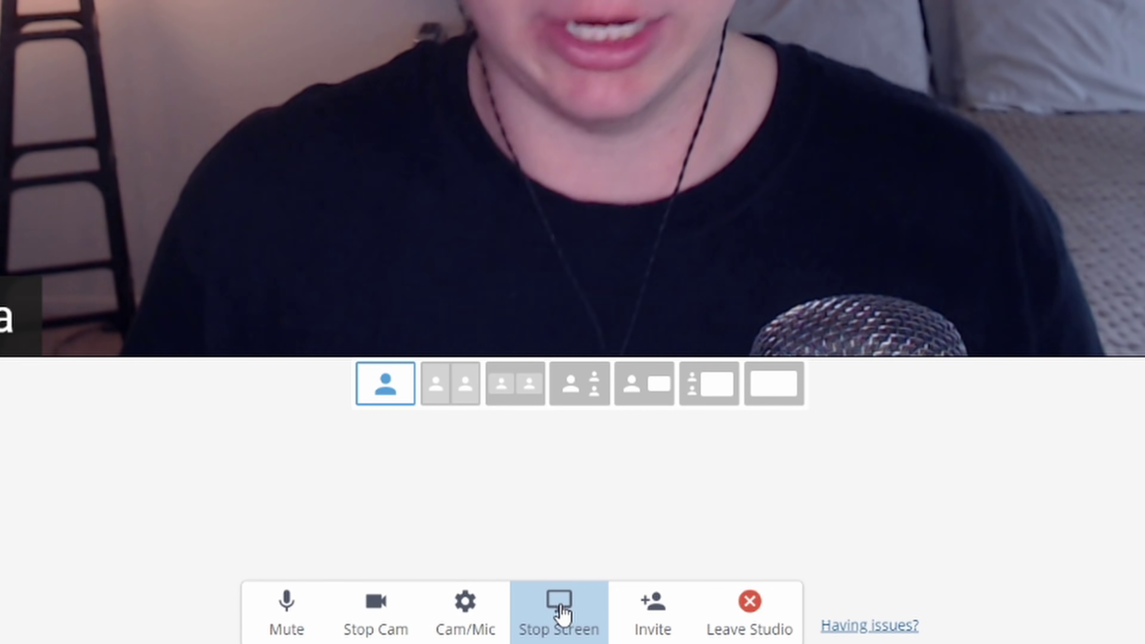
{"action": "left_click", "coordinate": [556, 618]}
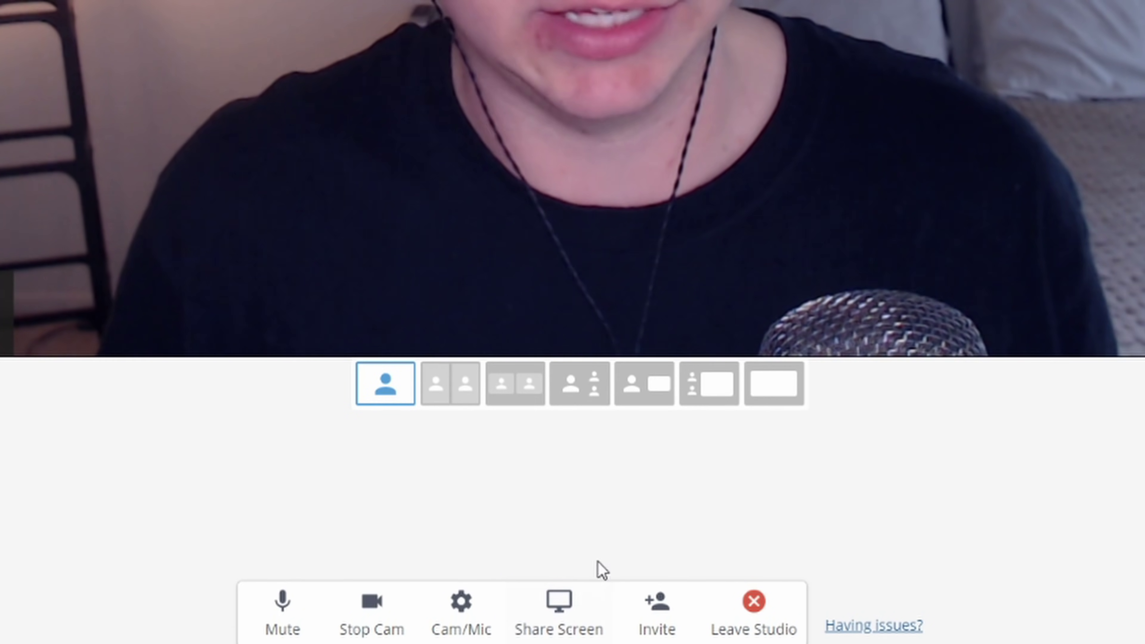
Review the screen sharing sources, share the Video Ranking Academy Facebook tab with audio, and set the layout to camera only.
{"action": "left_click", "coordinate": [558, 612]}
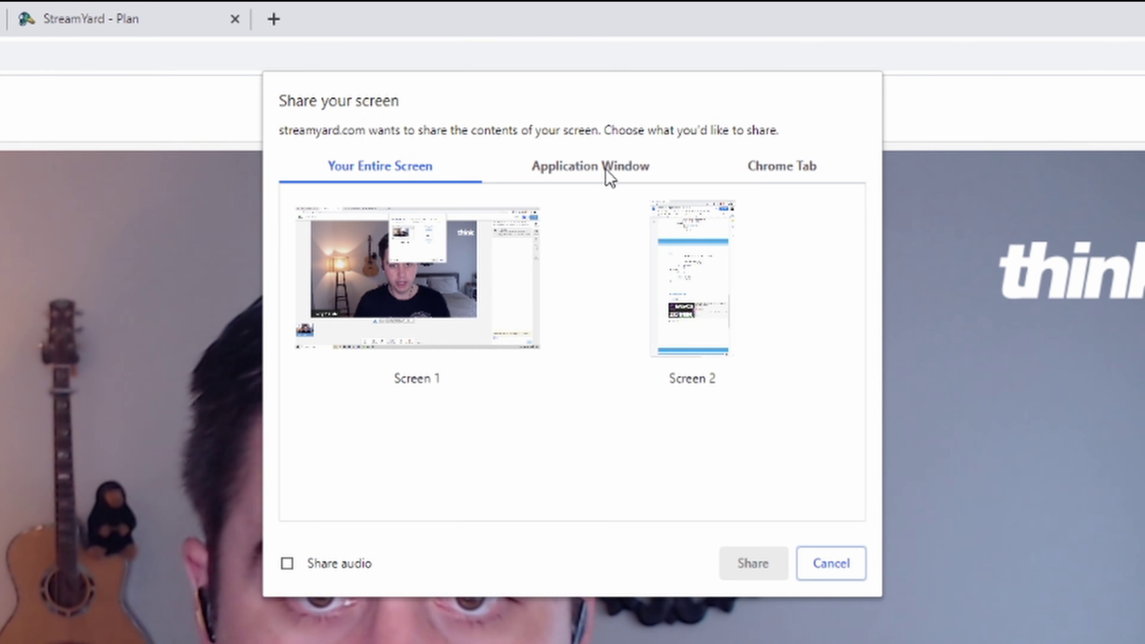
{"action": "left_click", "coordinate": [609, 178]}
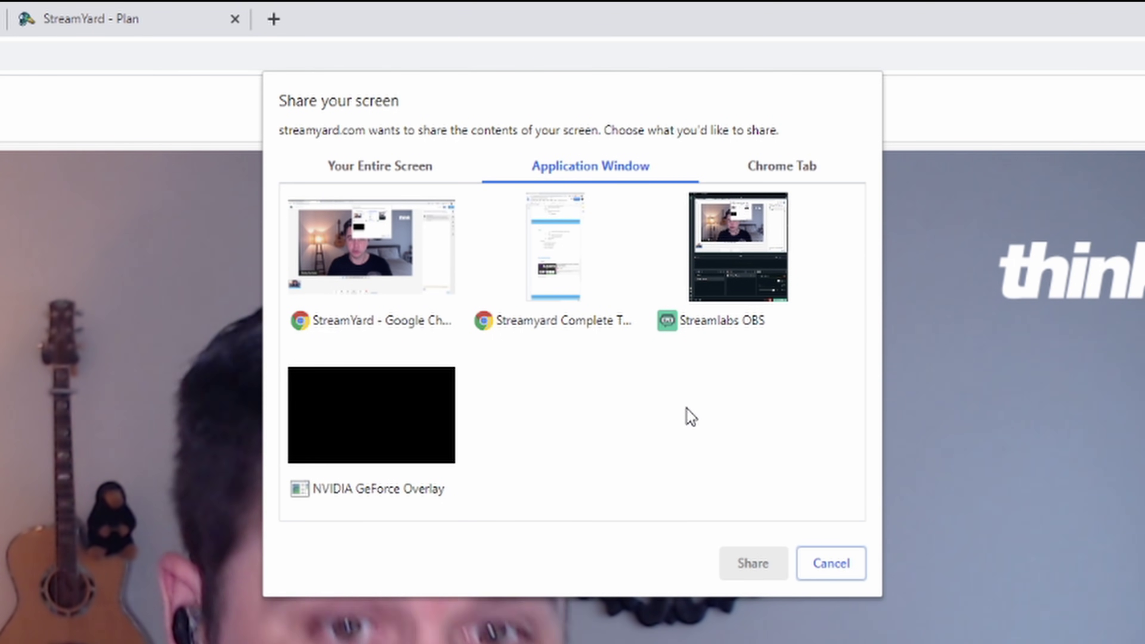
{"action": "left_click", "coordinate": [802, 169]}
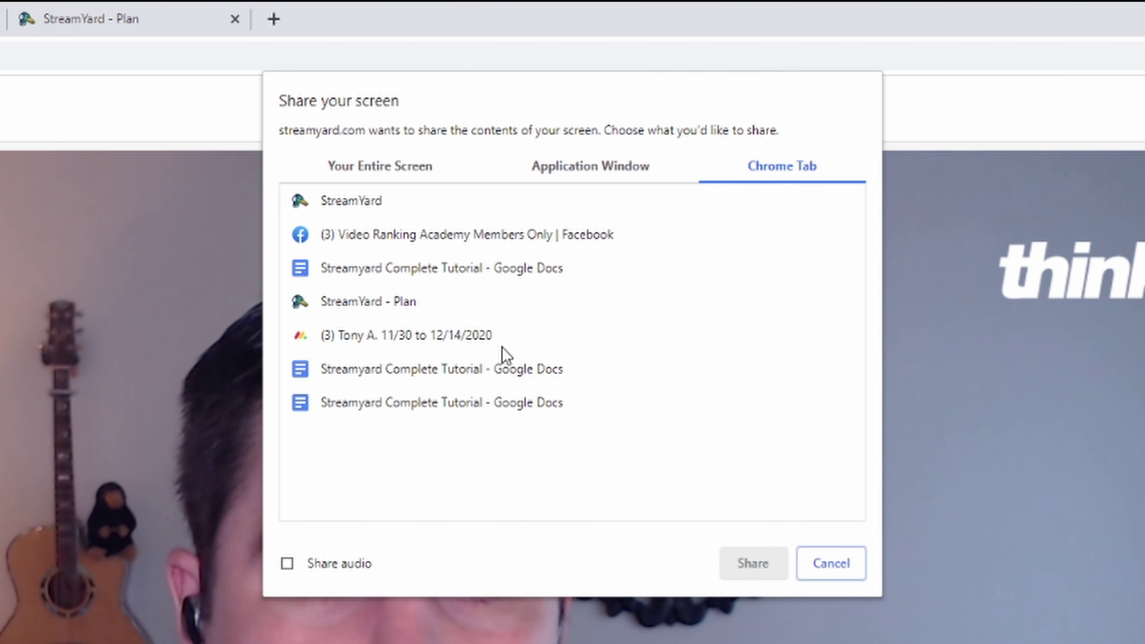
{"action": "left_click", "coordinate": [454, 238]}
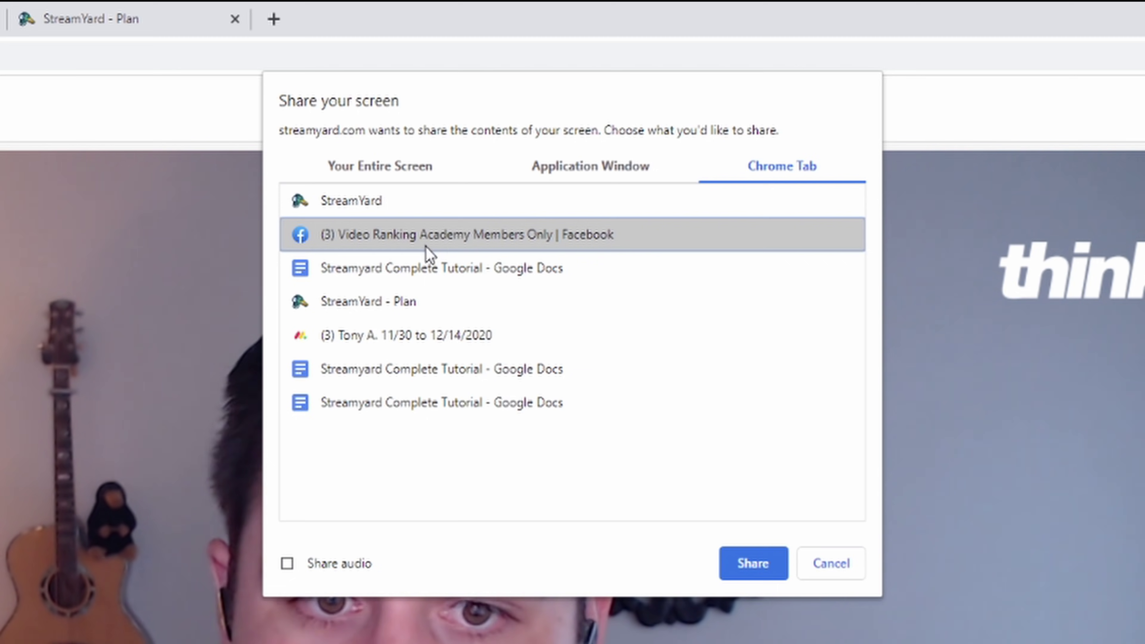
{"action": "left_click", "coordinate": [287, 564]}
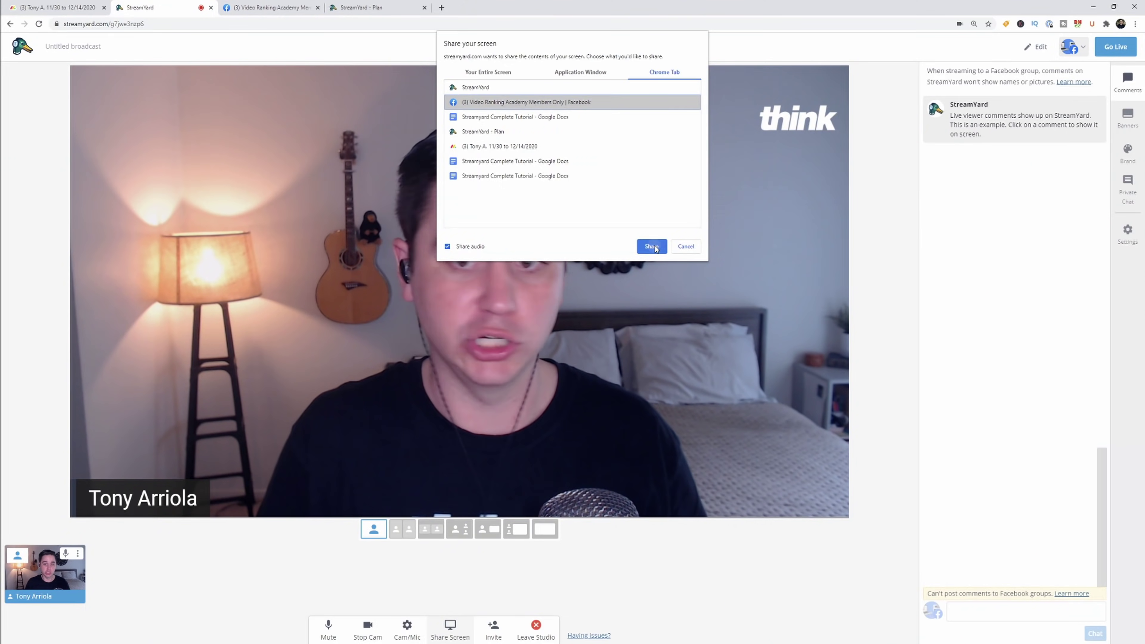
{"action": "left_click", "coordinate": [739, 566]}
{"action": "left_click", "coordinate": [165, 5]}
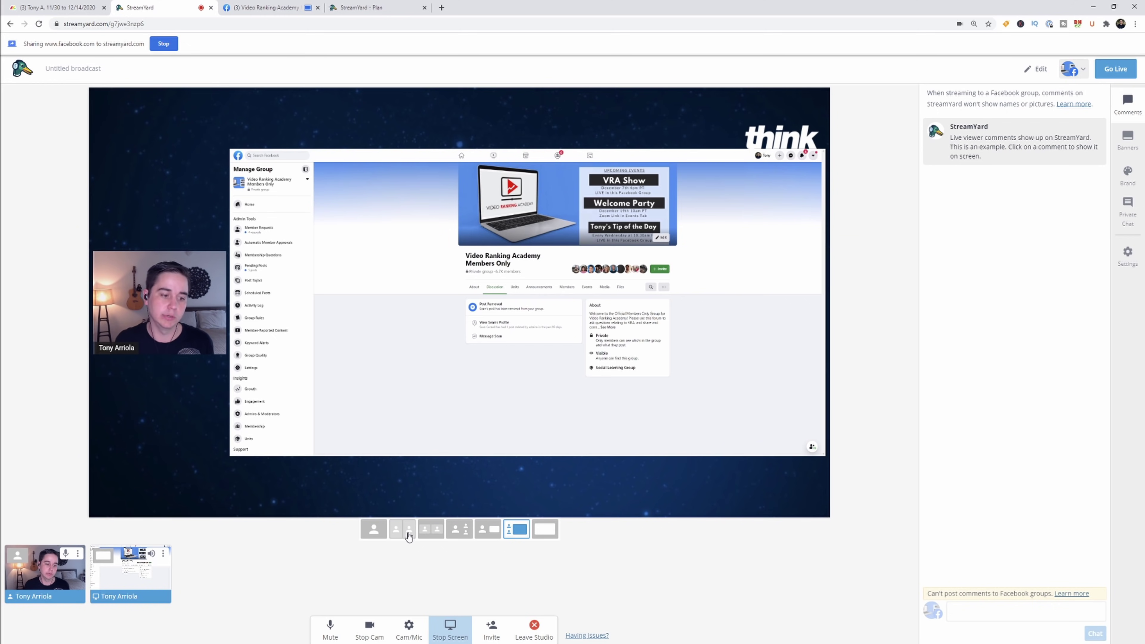
{"action": "left_click", "coordinate": [384, 532]}
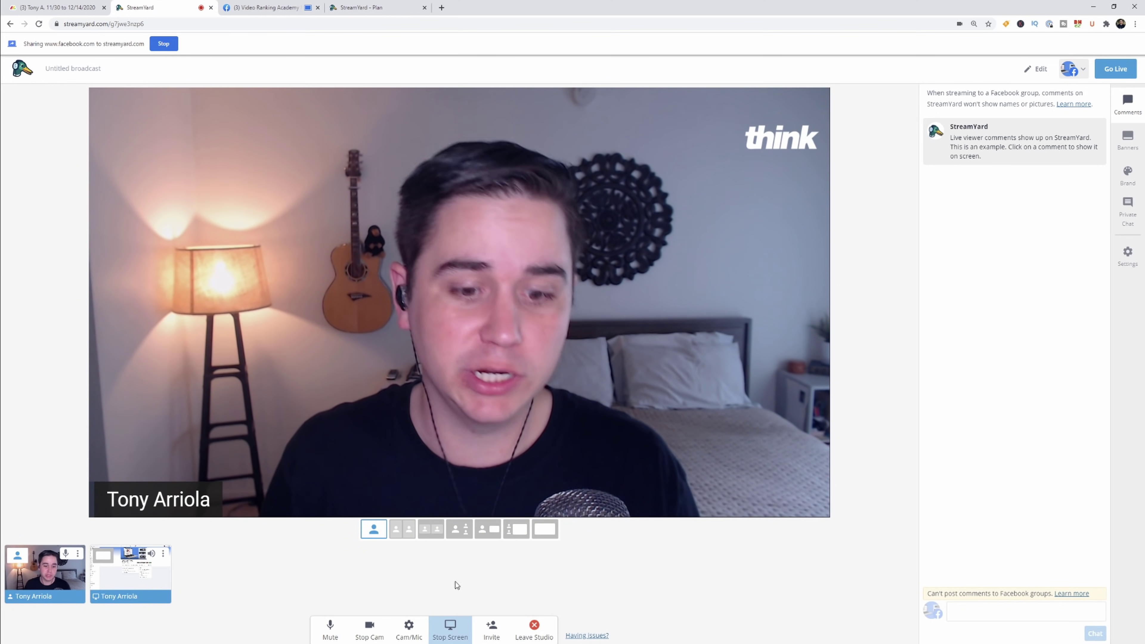
Copy the guest invitation link for the broadcast studio and close the invitation.
{"action": "left_click", "coordinate": [490, 633]}
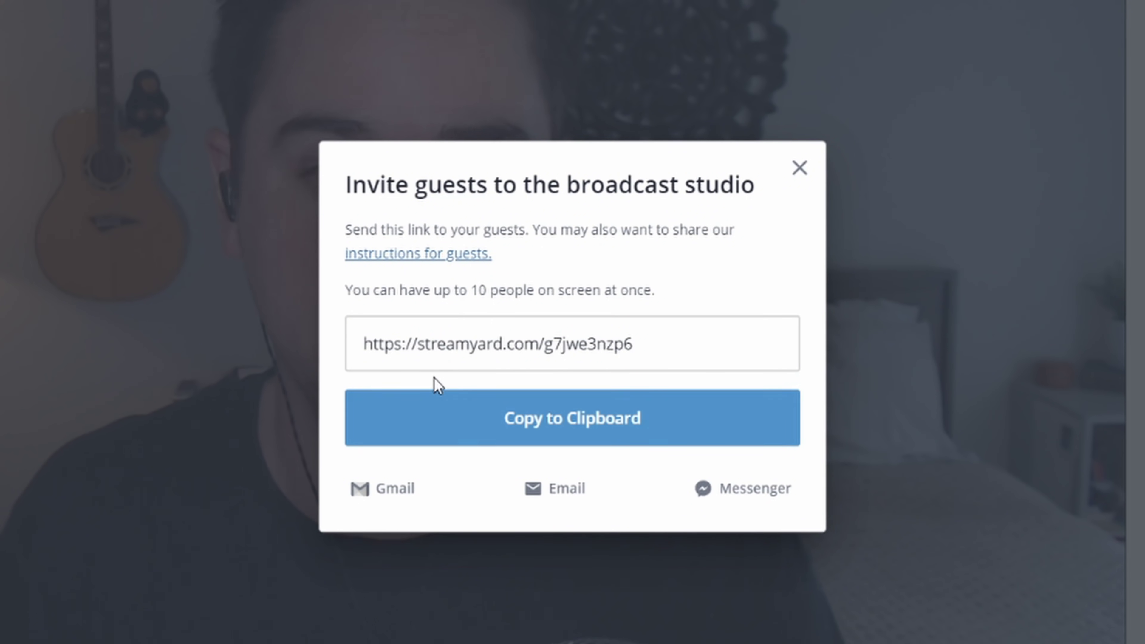
{"action": "left_click", "coordinate": [452, 348]}
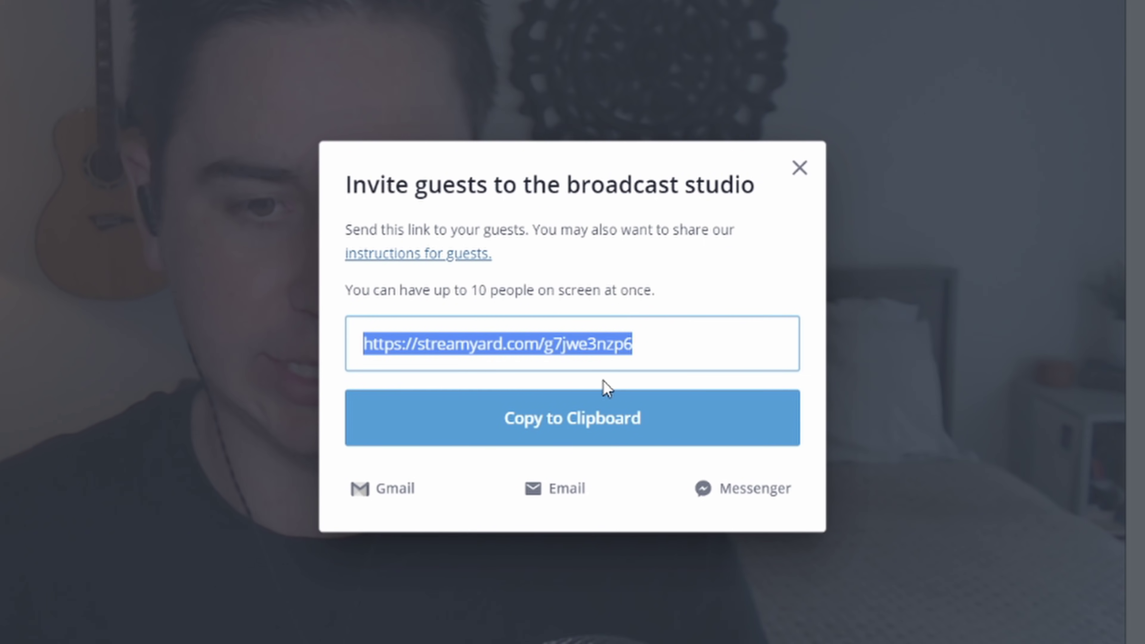
{"action": "left_click", "coordinate": [587, 440]}
{"action": "left_click", "coordinate": [799, 171]}
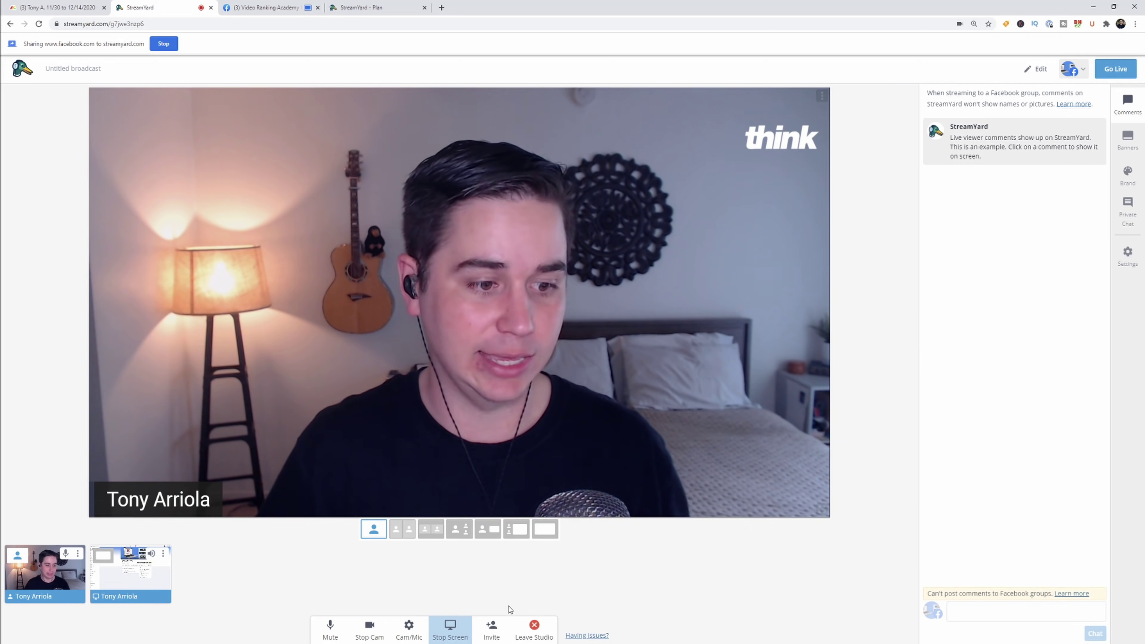
Share the Video Ranking Academy Facebook tab without audio, and practise removing it from and adding it to the stream, leaving it off.
{"action": "mouse_move", "coordinate": [51, 561]}
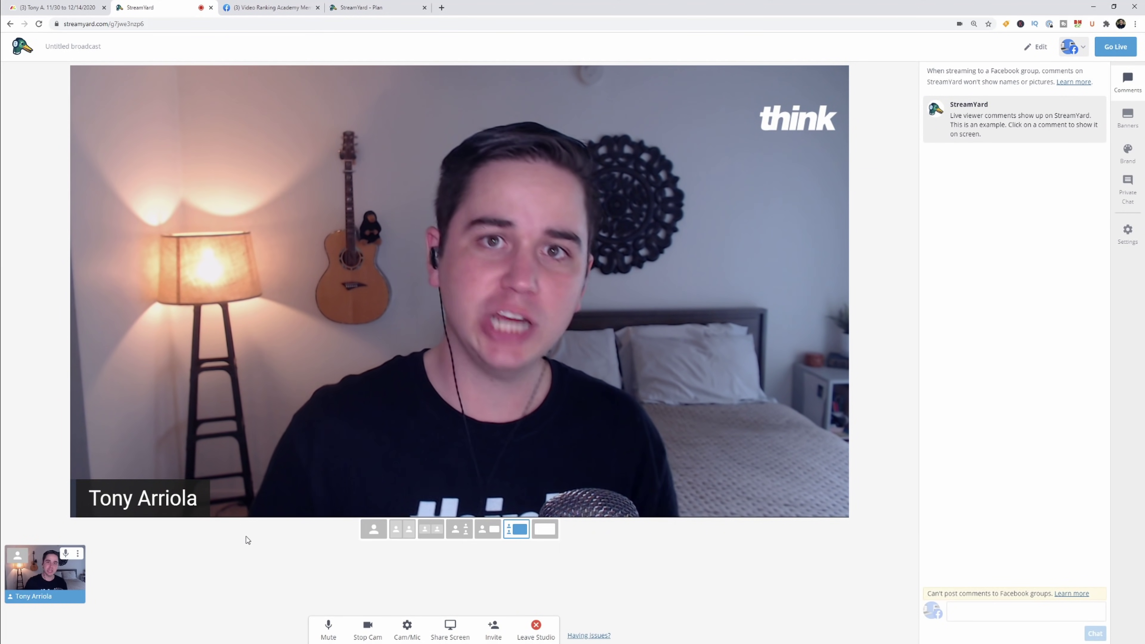
{"action": "left_click", "coordinate": [451, 628]}
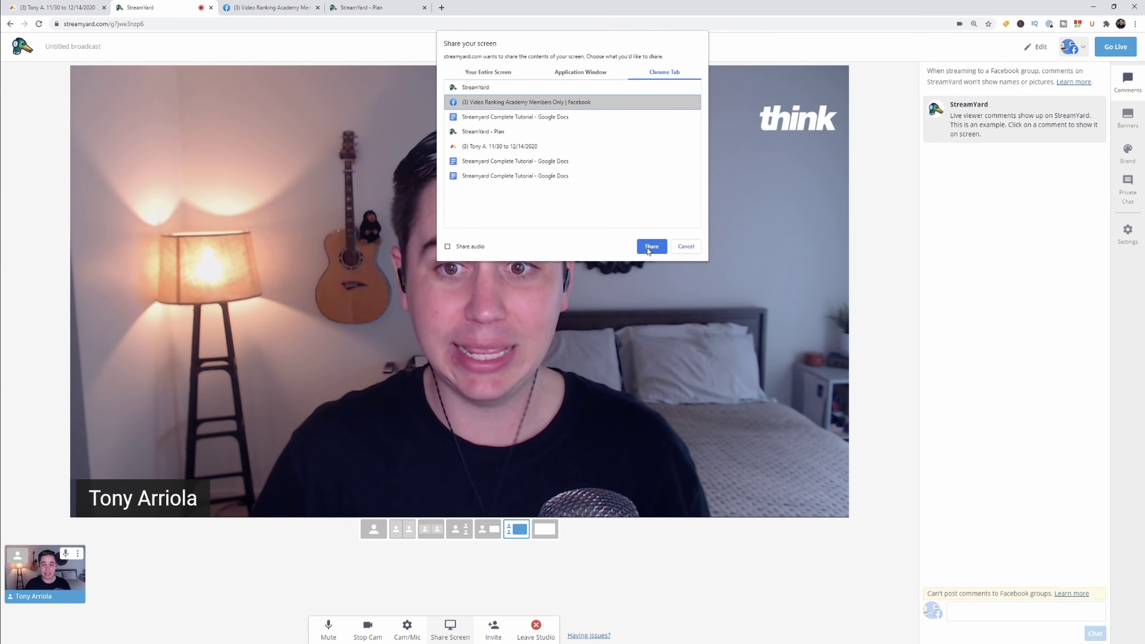
{"action": "left_click", "coordinate": [647, 248]}
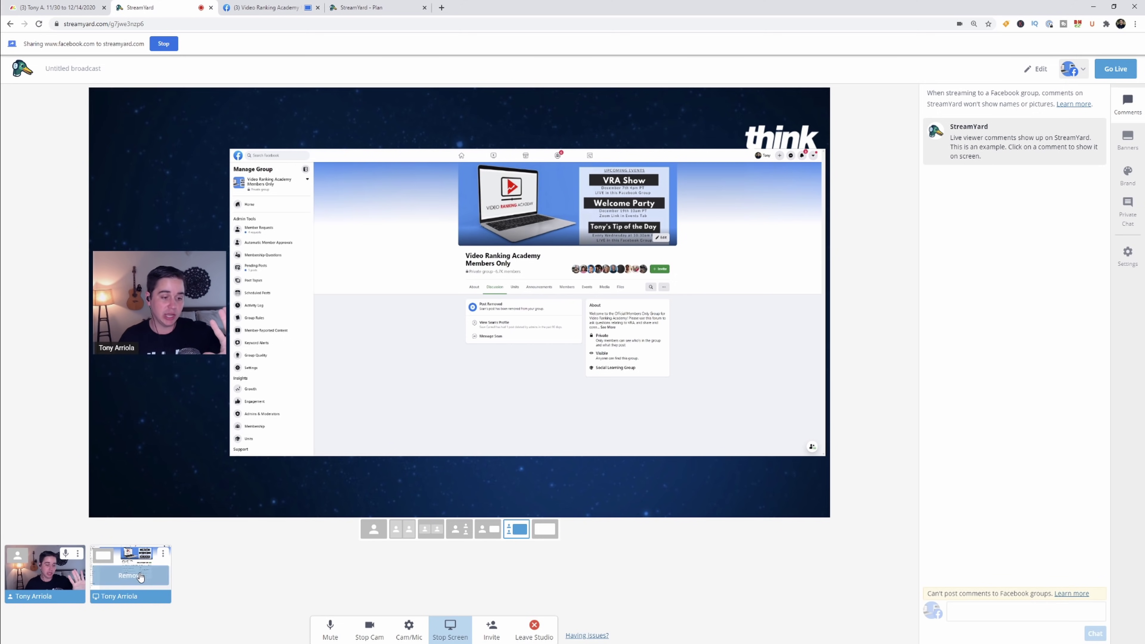
{"action": "left_click", "coordinate": [131, 575]}
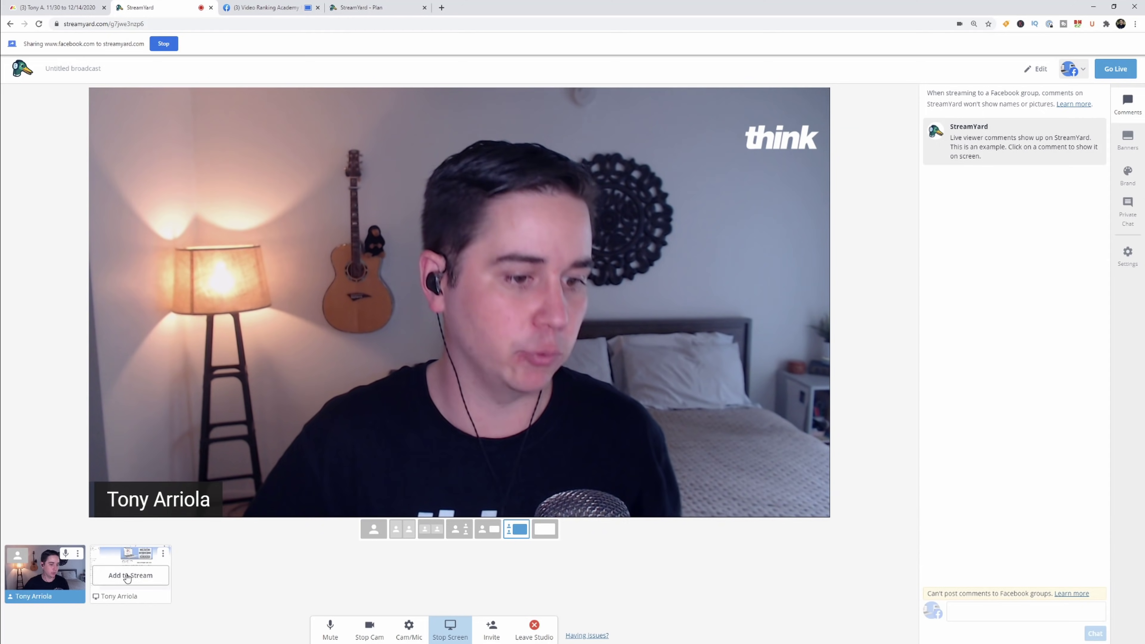
{"action": "left_click", "coordinate": [126, 579]}
{"action": "left_click", "coordinate": [126, 578]}
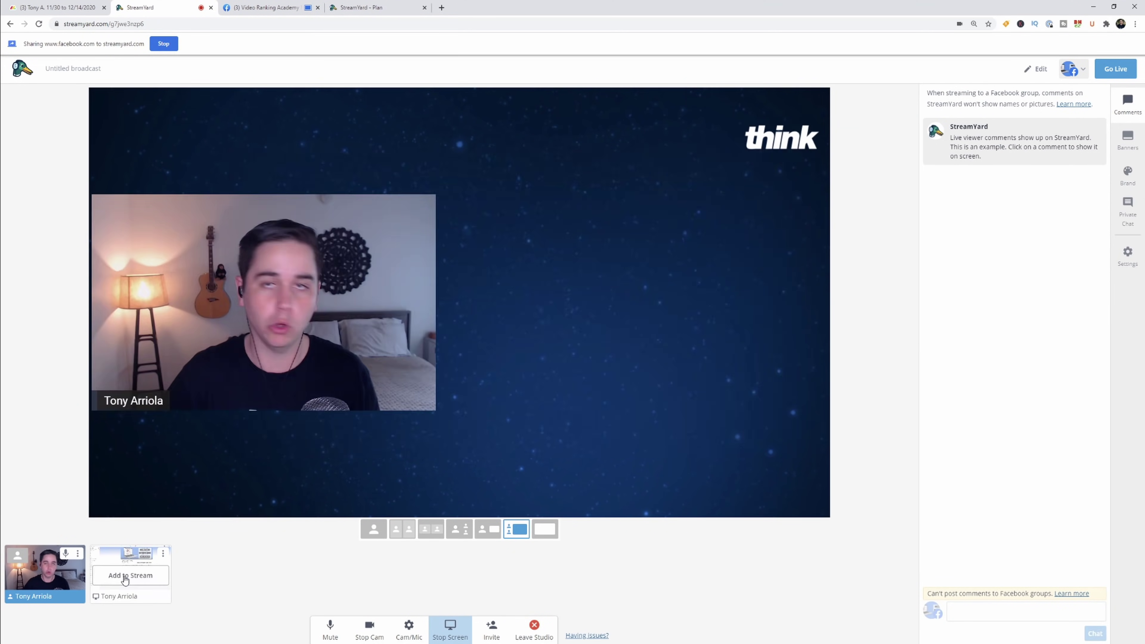